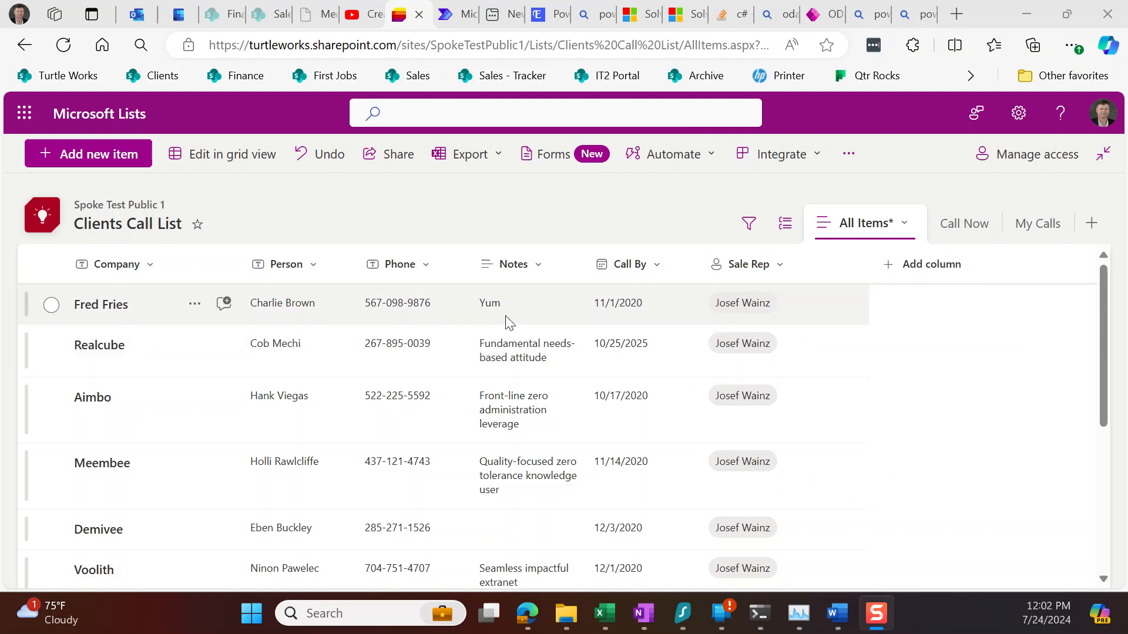
- Open the existing Power Automate flows from the flow creation options of the Clients Call List
click(446, 15)
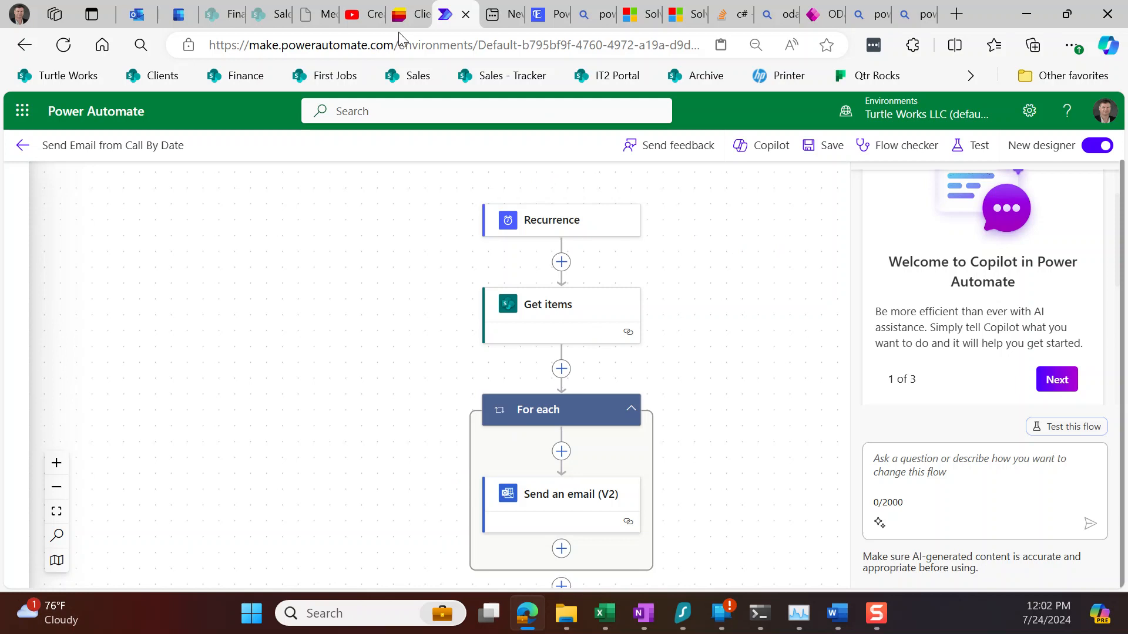
click(403, 17)
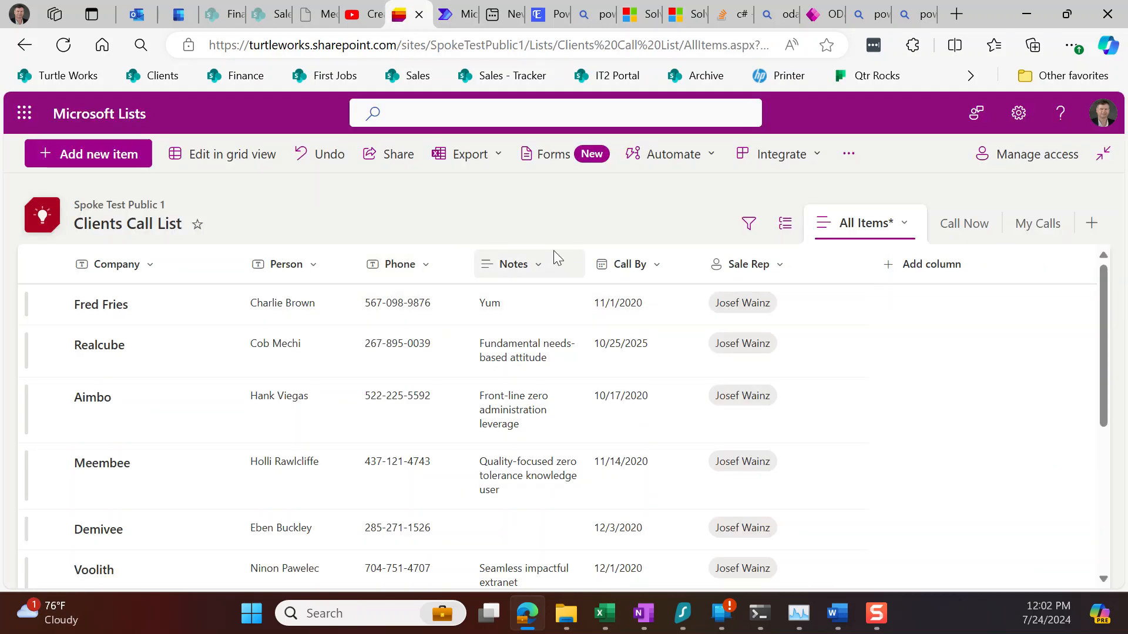
click(817, 155)
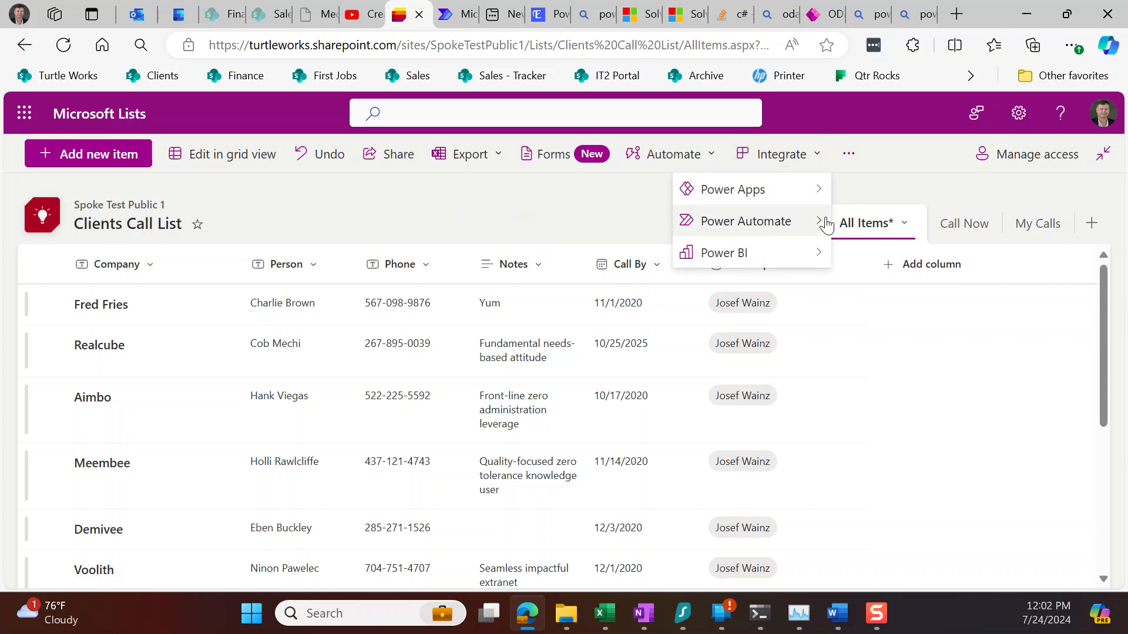
mouse_move(822, 223)
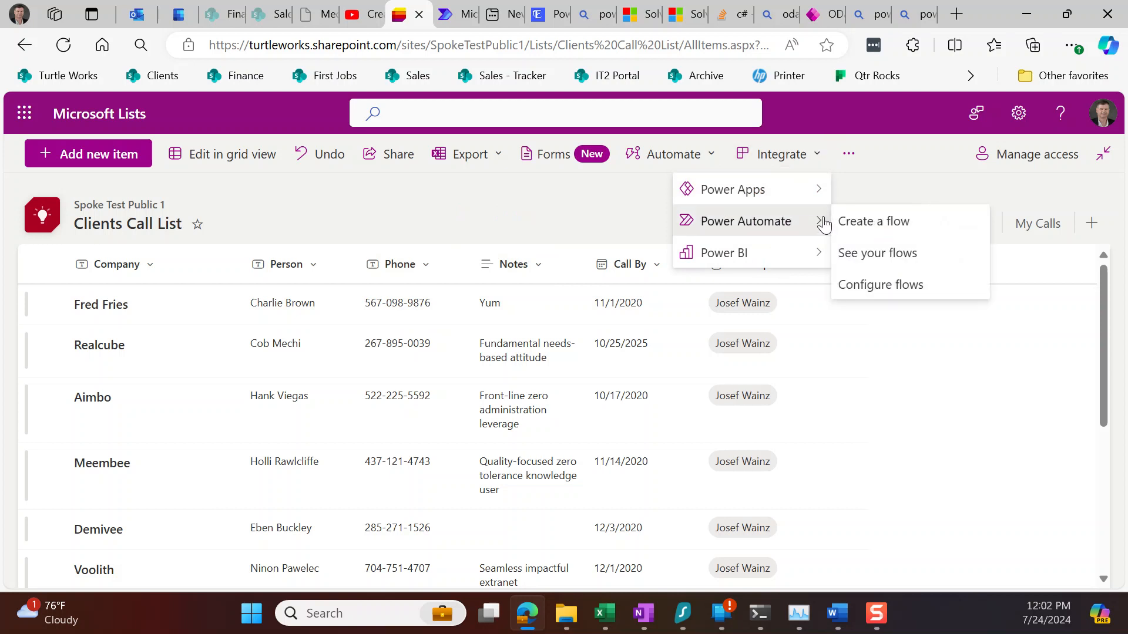
click(881, 223)
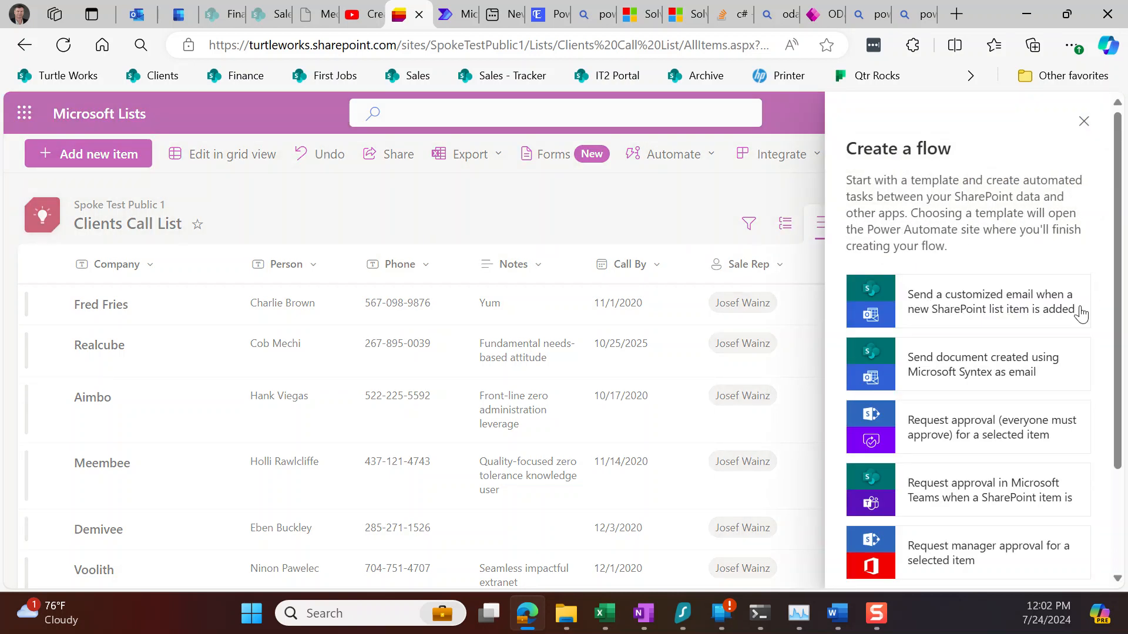
scroll(1002, 364, down, 3)
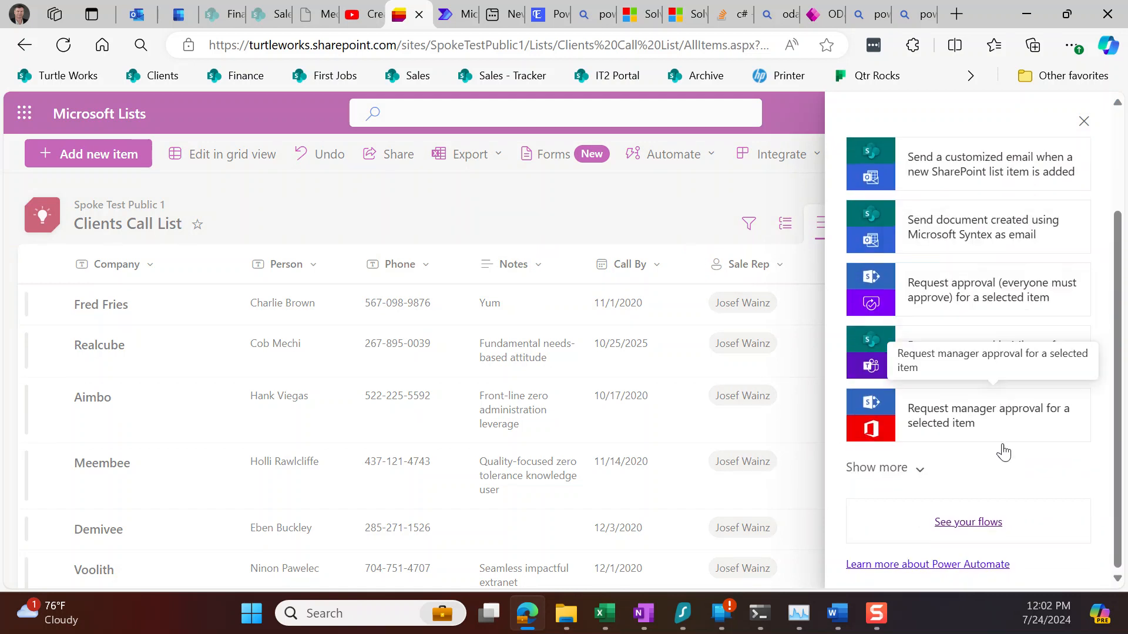
click(974, 525)
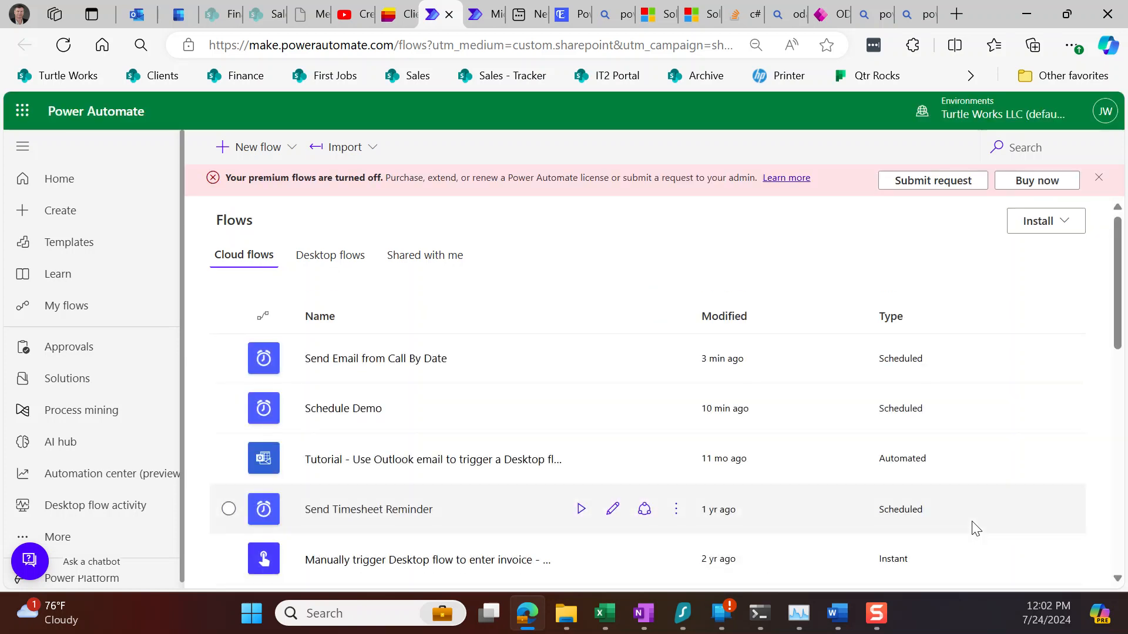
- Create a scheduled cloud flow named "Schedule For Demo" that repeats every 1 day
click(59, 213)
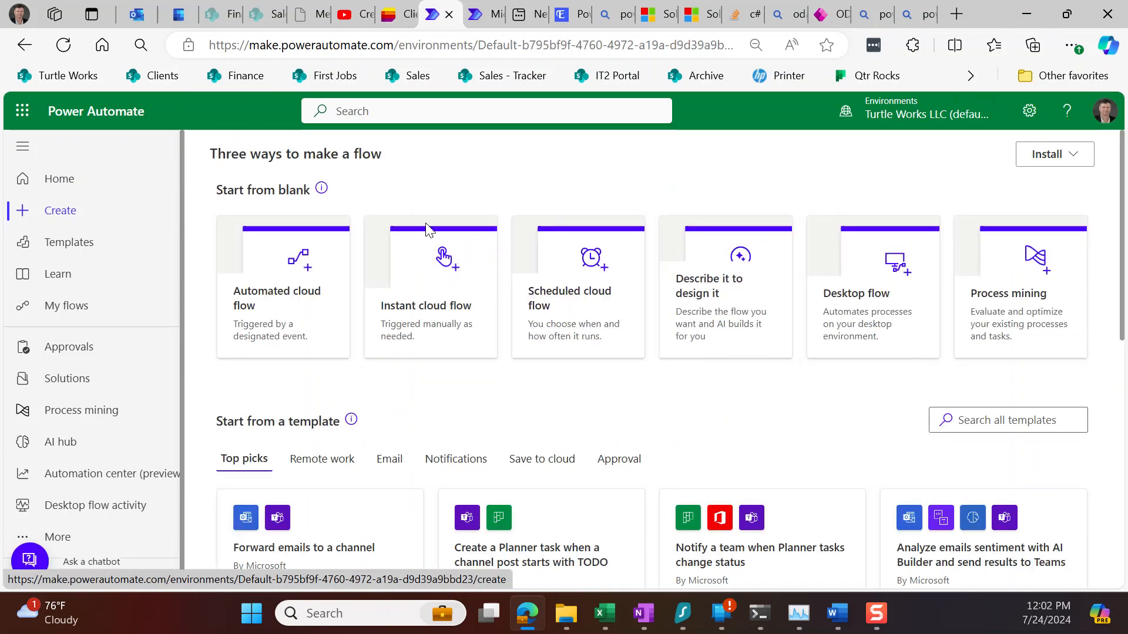
click(561, 299)
click(622, 206)
text(Schedule For)
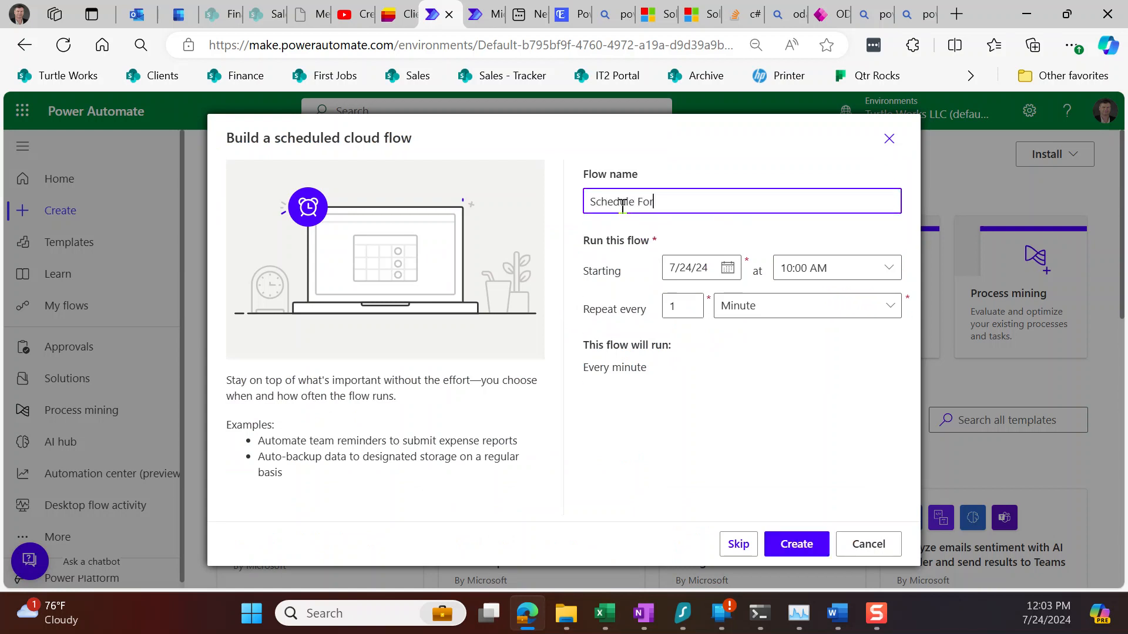
text( Demmo)
key(BackSpace)
key(BackSpace)
click(788, 320)
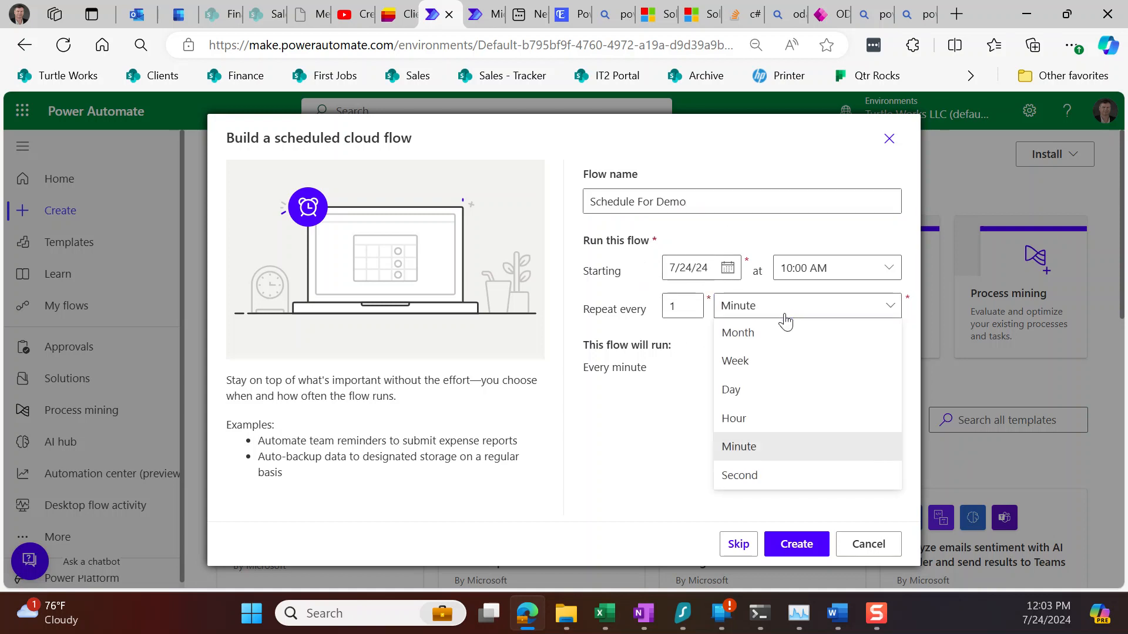
click(758, 392)
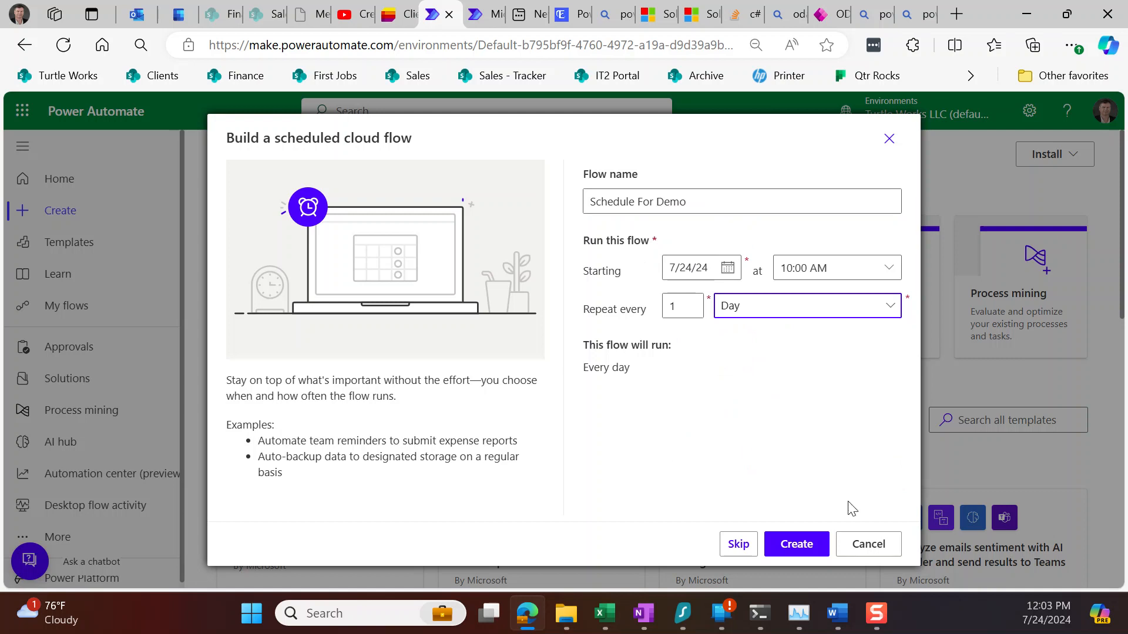
click(798, 545)
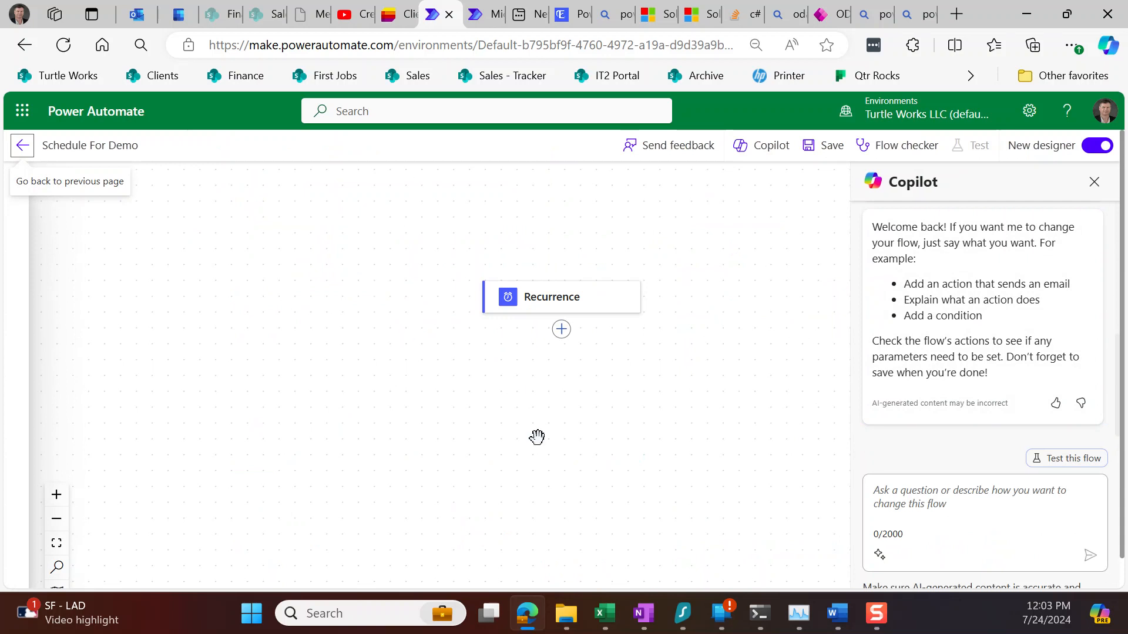
- Add the SharePoint Get items action below the Recurrence trigger
click(558, 304)
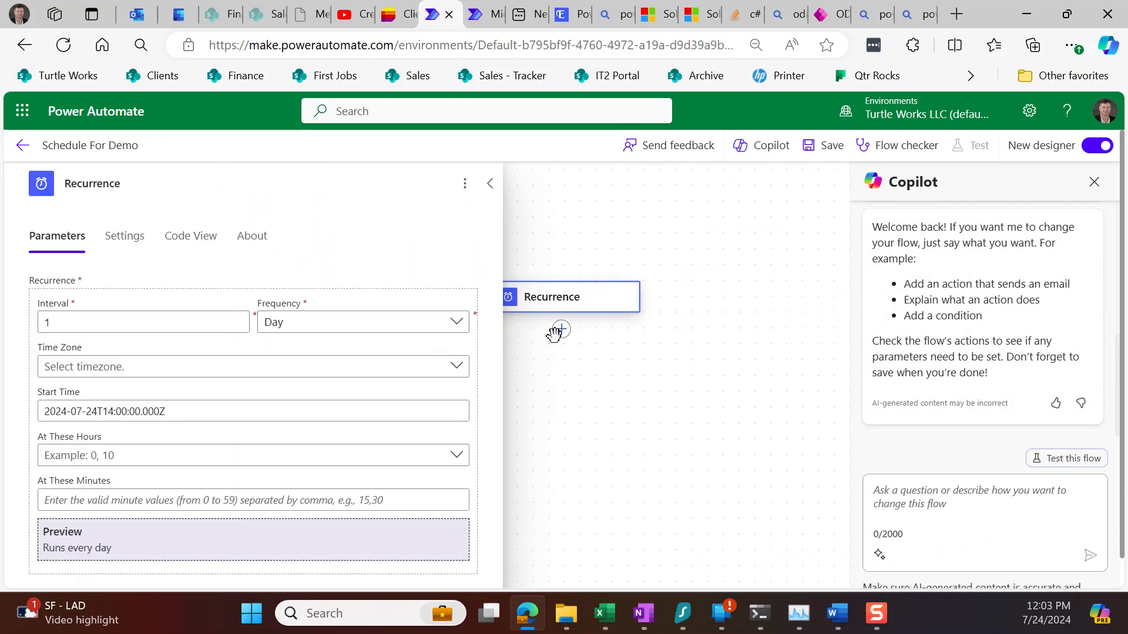
click(611, 374)
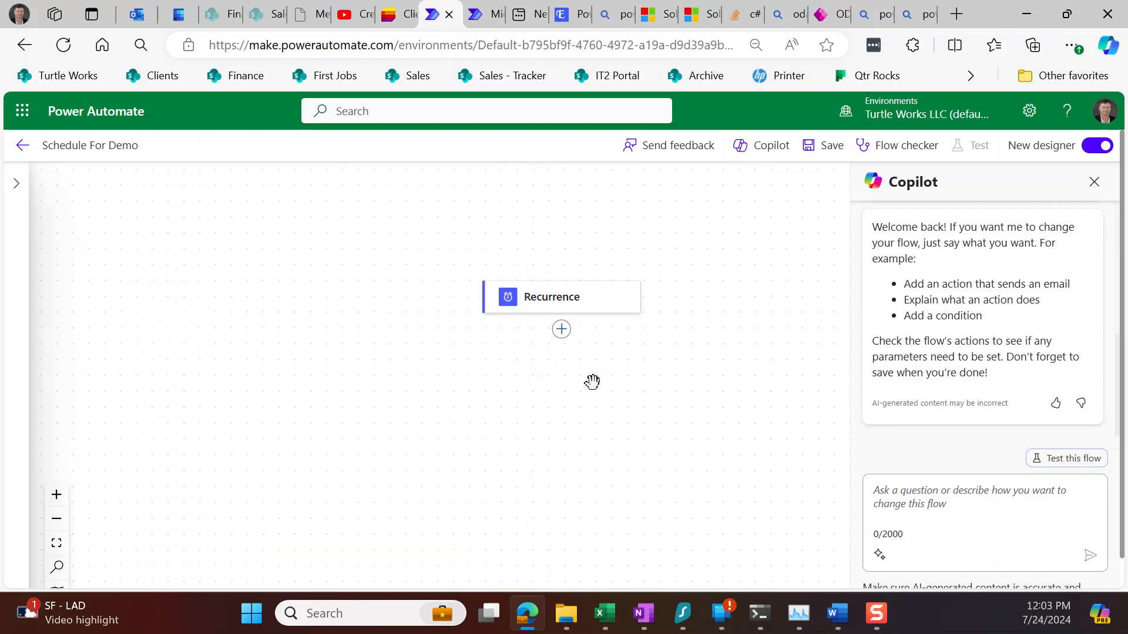
click(562, 335)
click(632, 332)
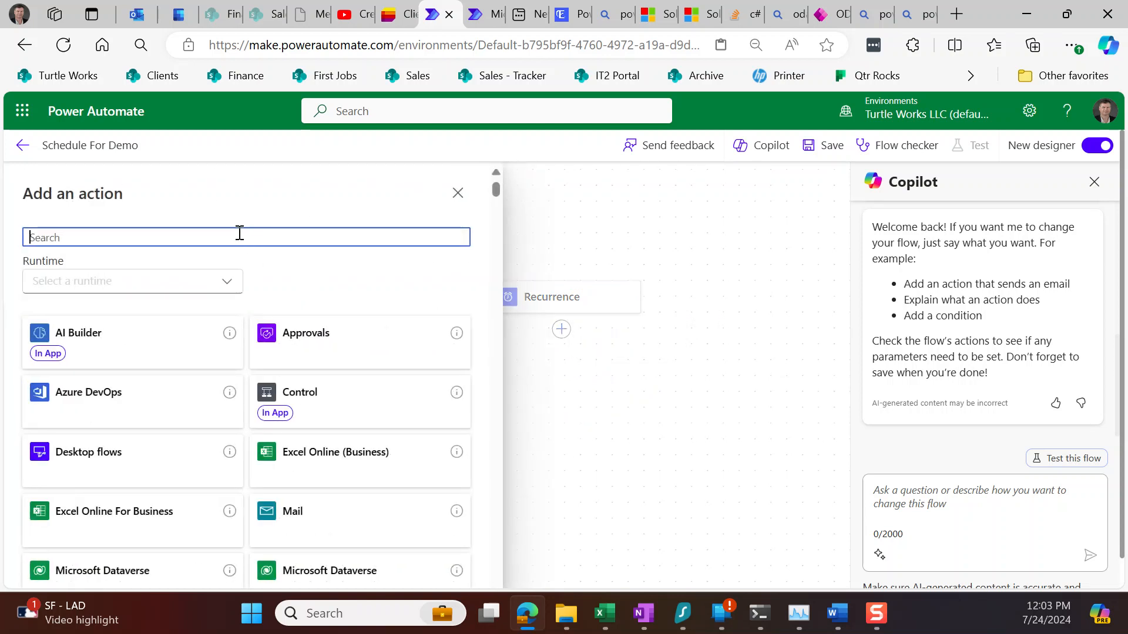
text(get)
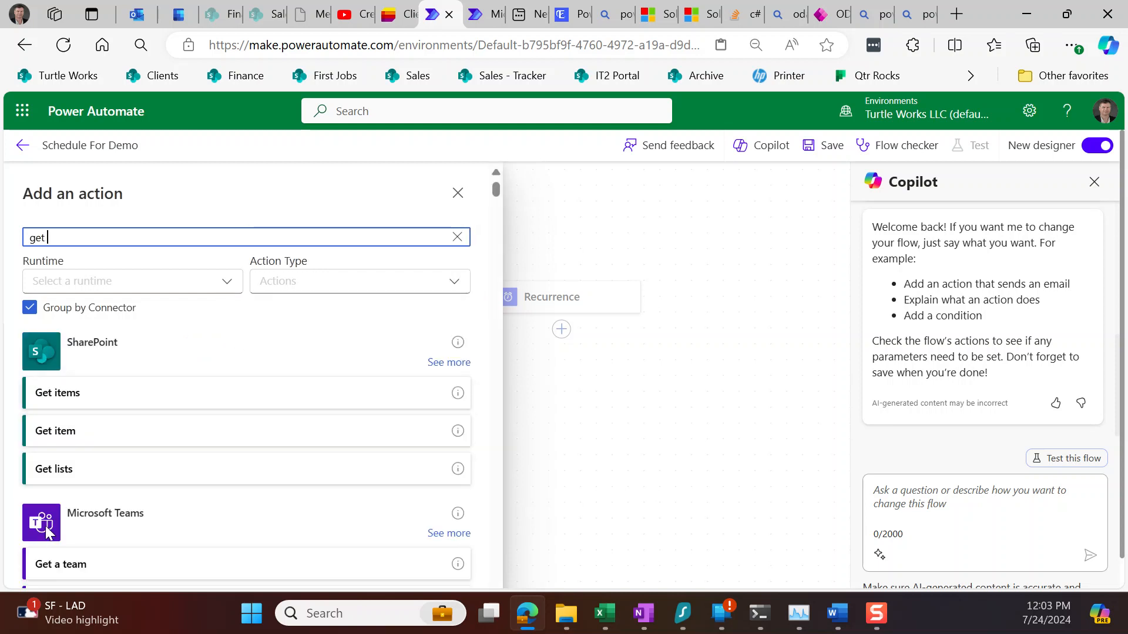
click(89, 402)
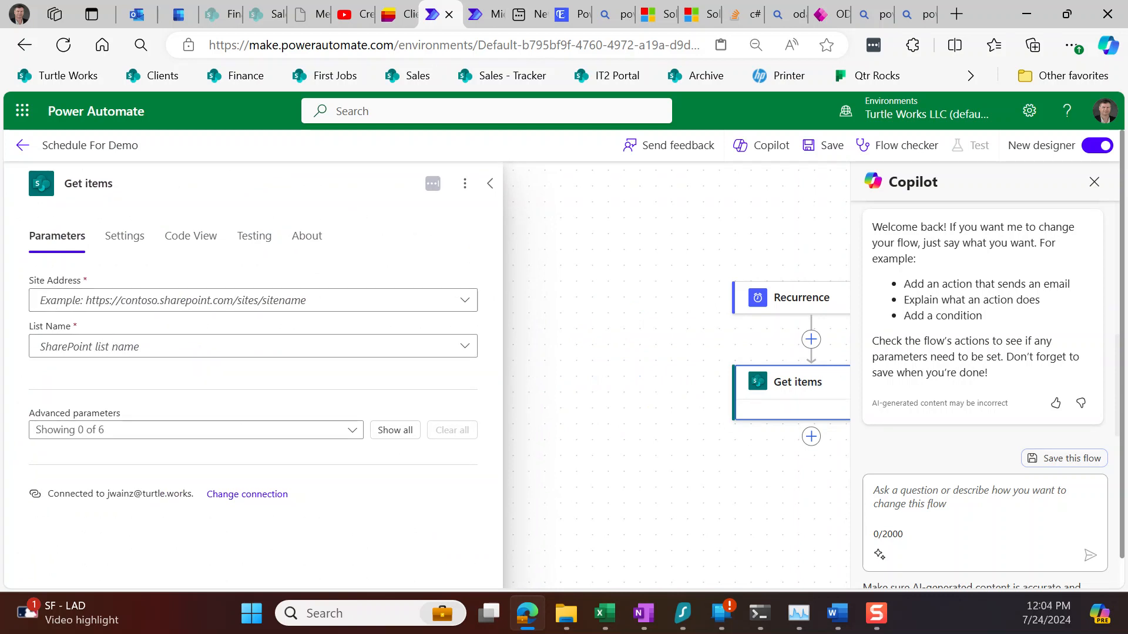
click(399, 14)
drag(210, 45, 524, 44)
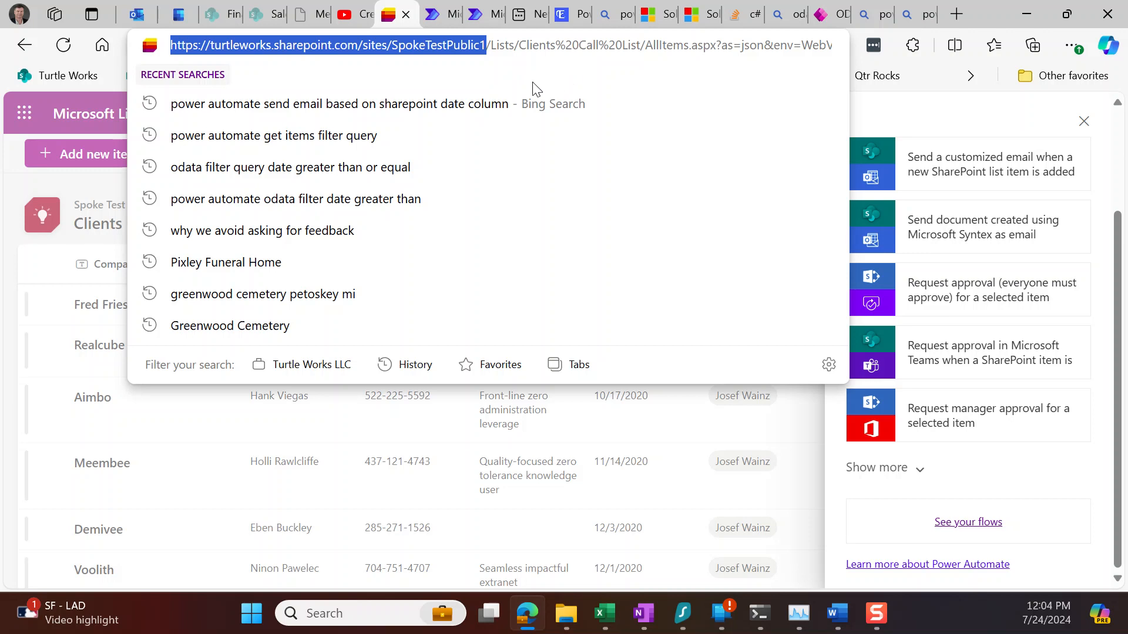
click(488, 14)
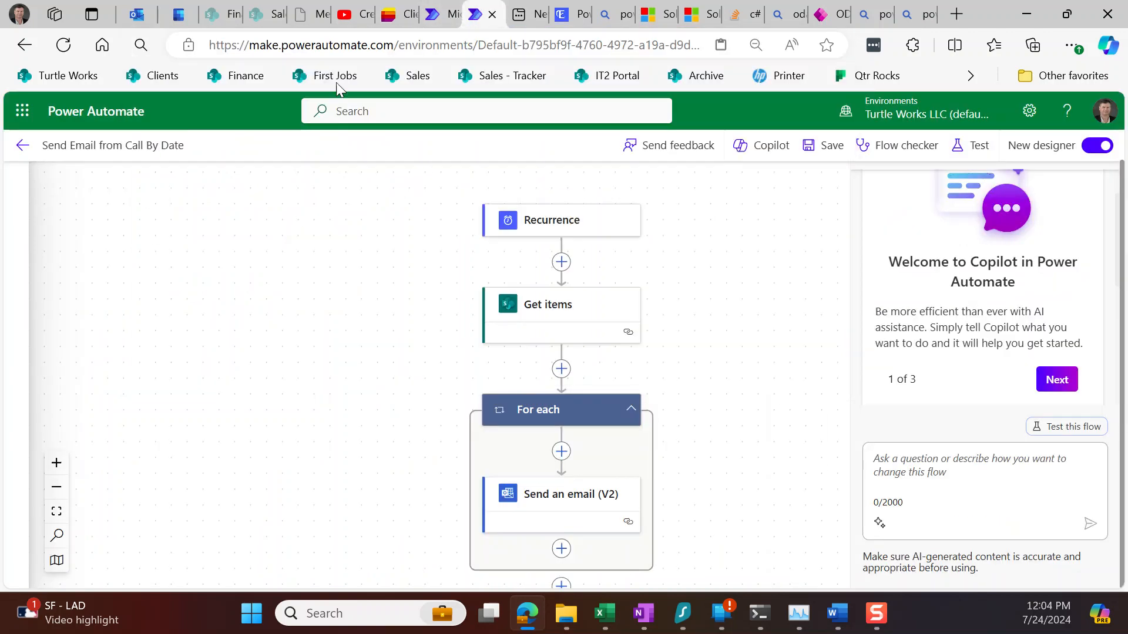
click(427, 18)
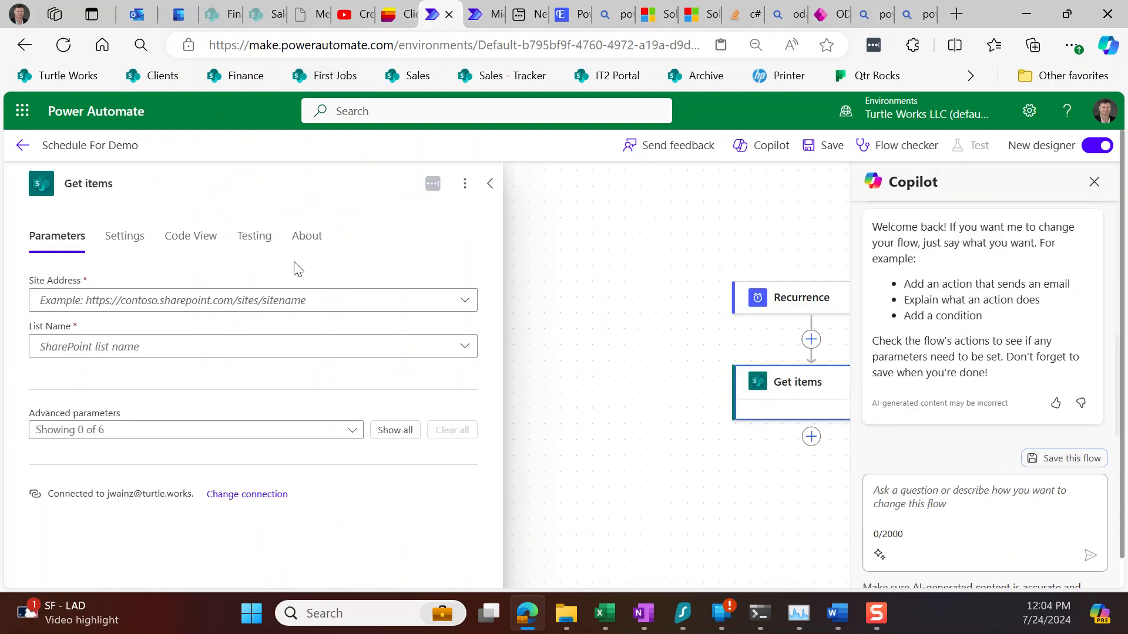
click(125, 300)
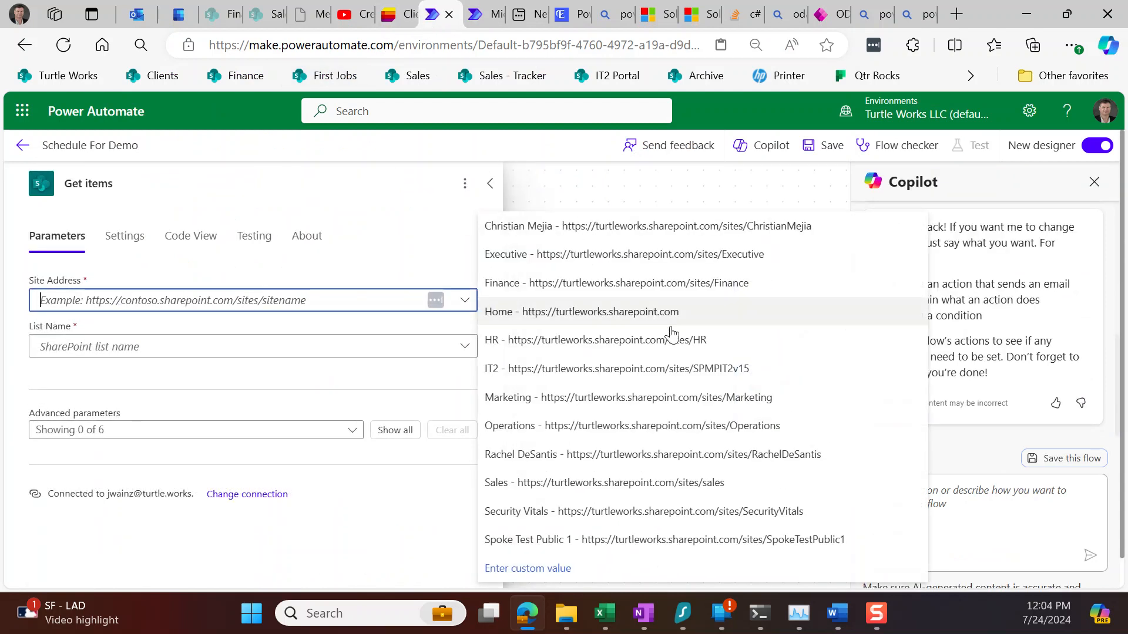
click(532, 570)
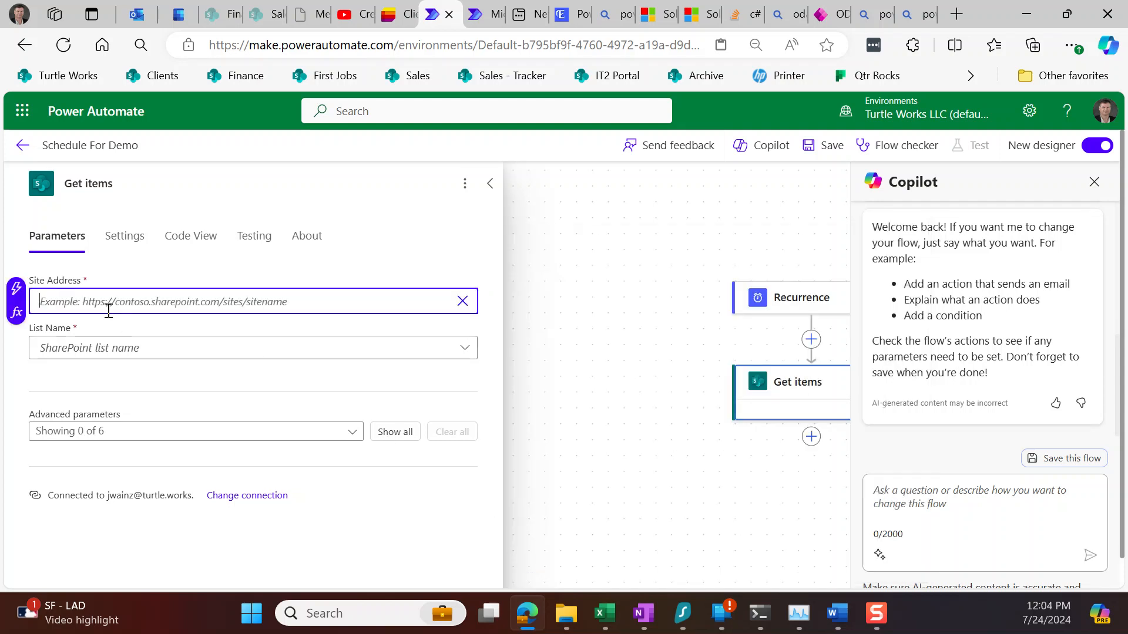
text(https://turtleworks.sharepoint.com/sites/spoketestpublic1)
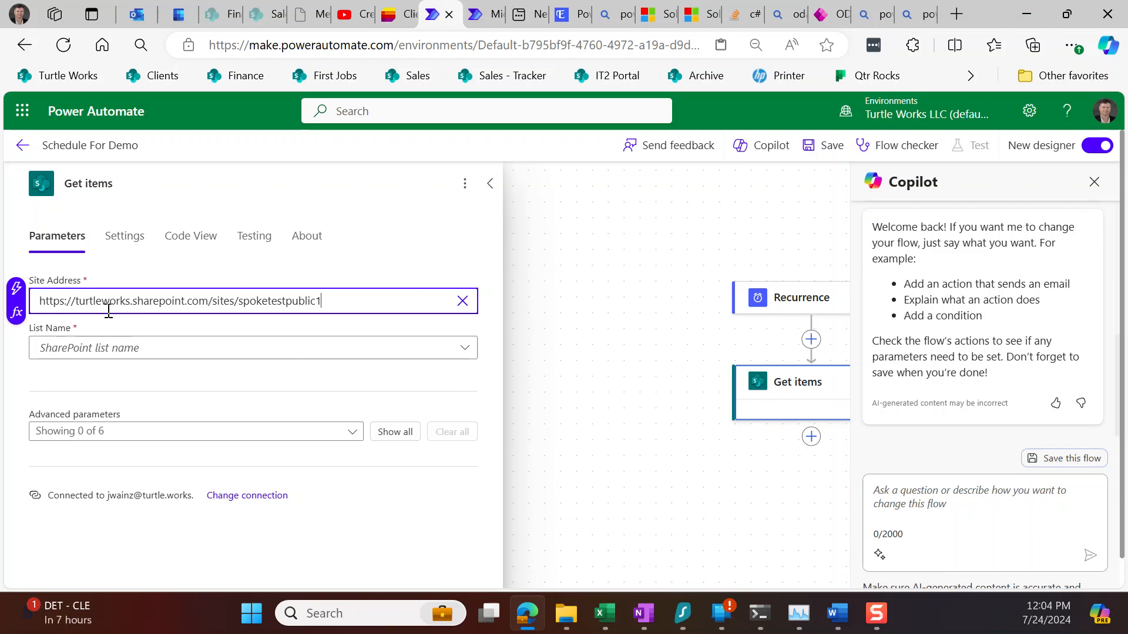
click(116, 352)
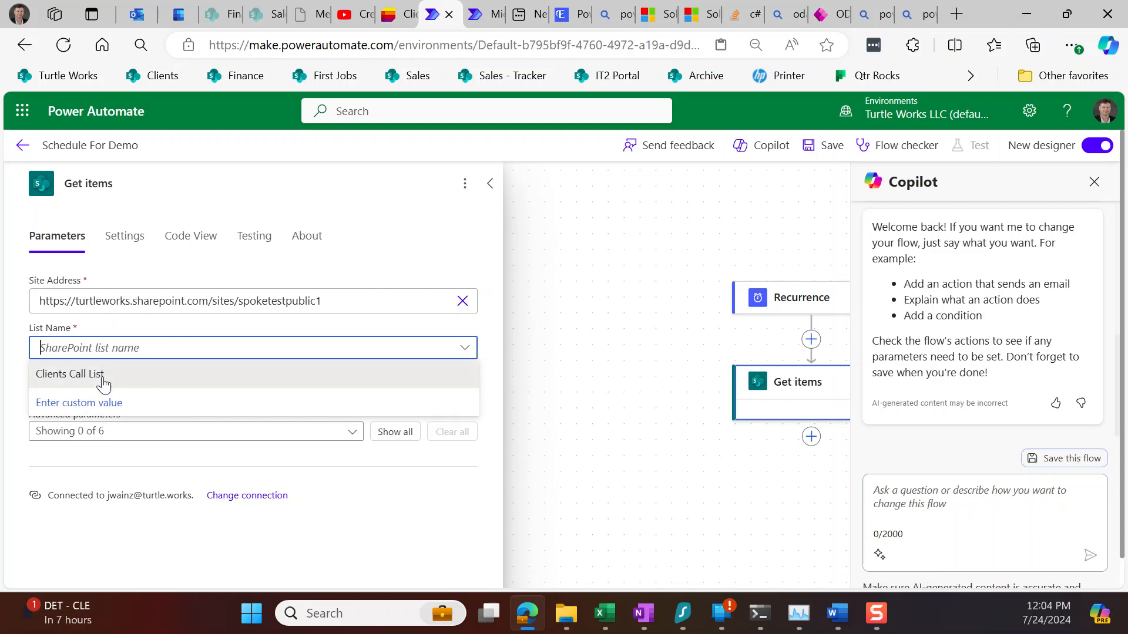
click(105, 384)
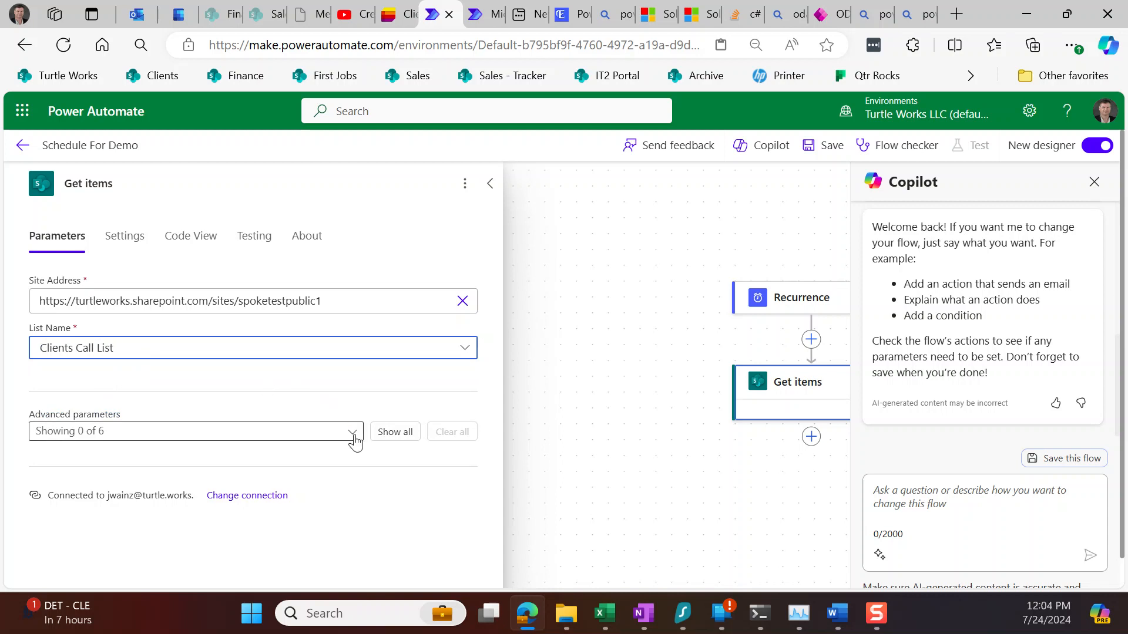
- Show all advanced parameters of Get items and set the Top Count to 3
click(394, 431)
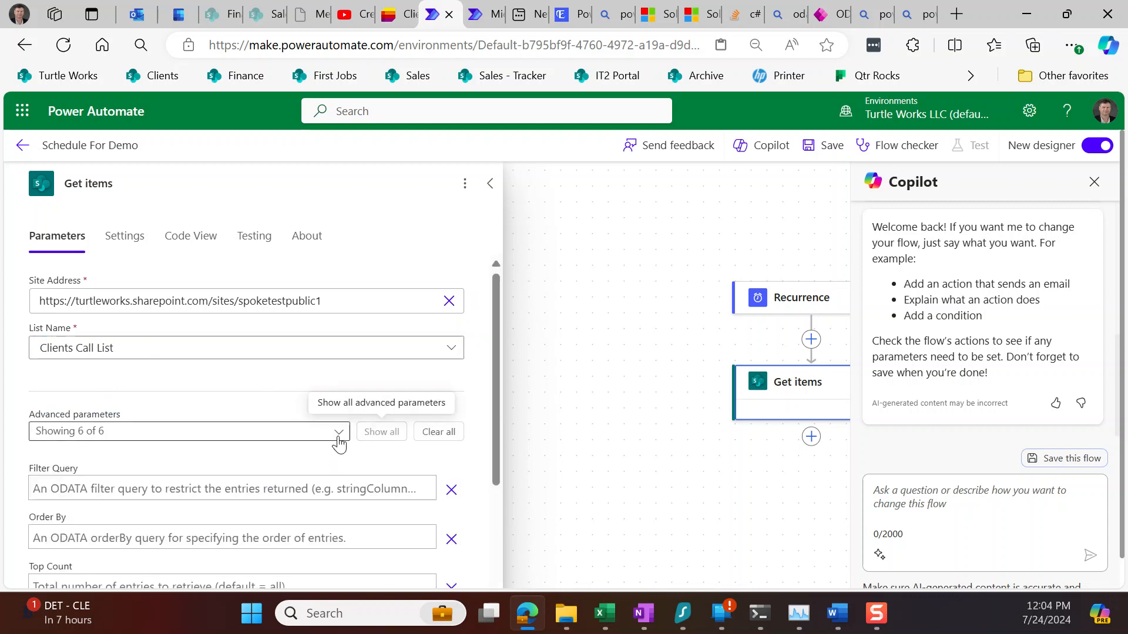
scroll(267, 417, down, 2)
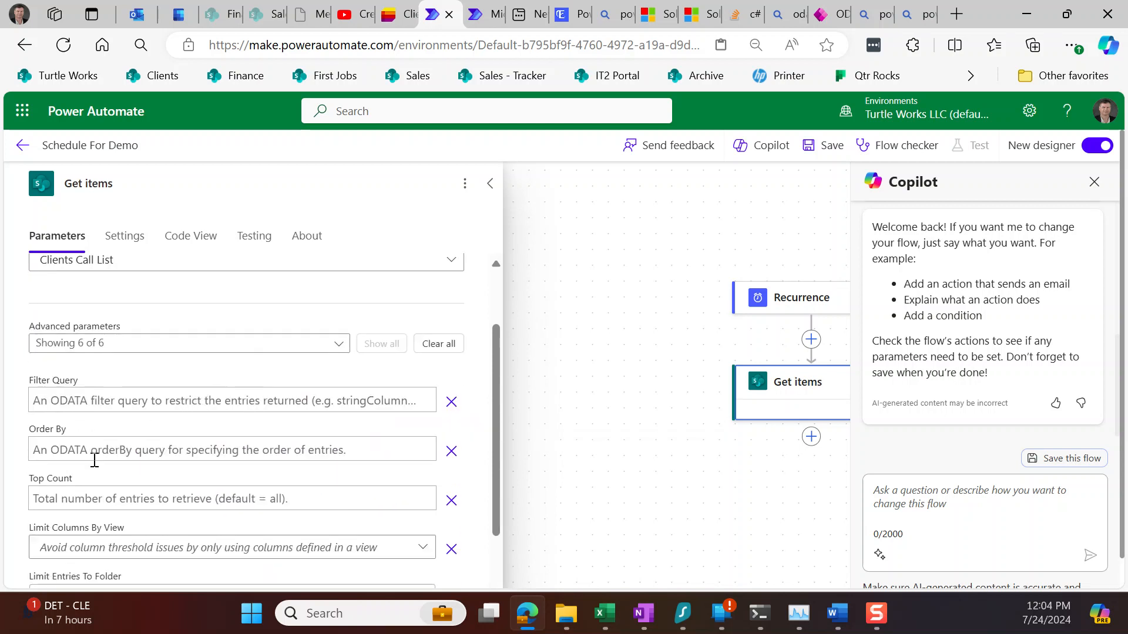
scroll(109, 447, down, 1)
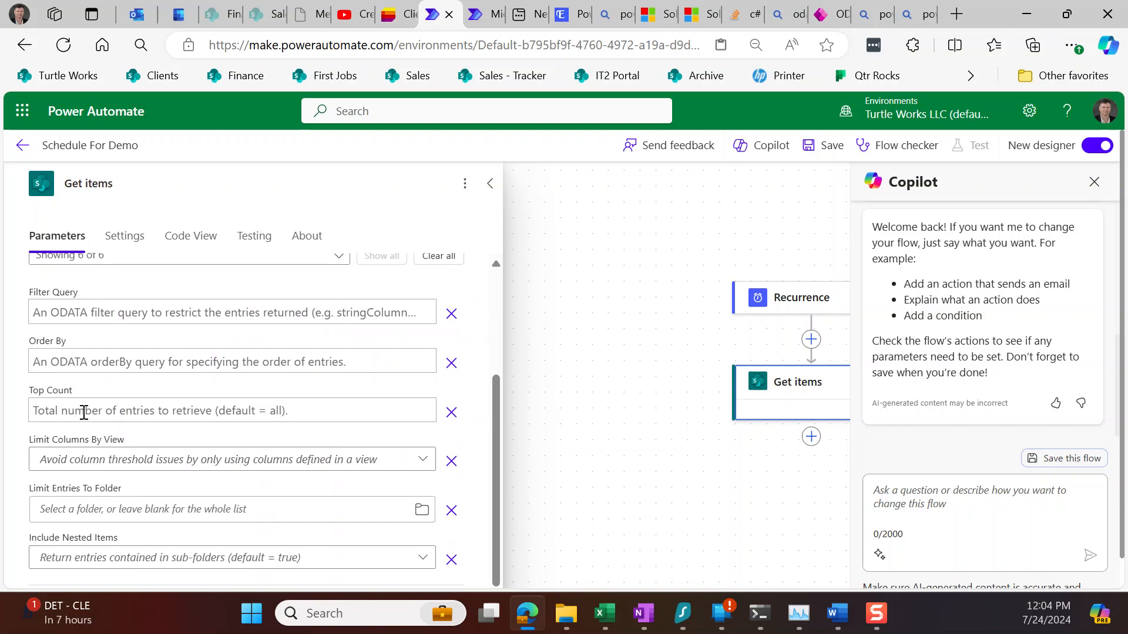
click(84, 413)
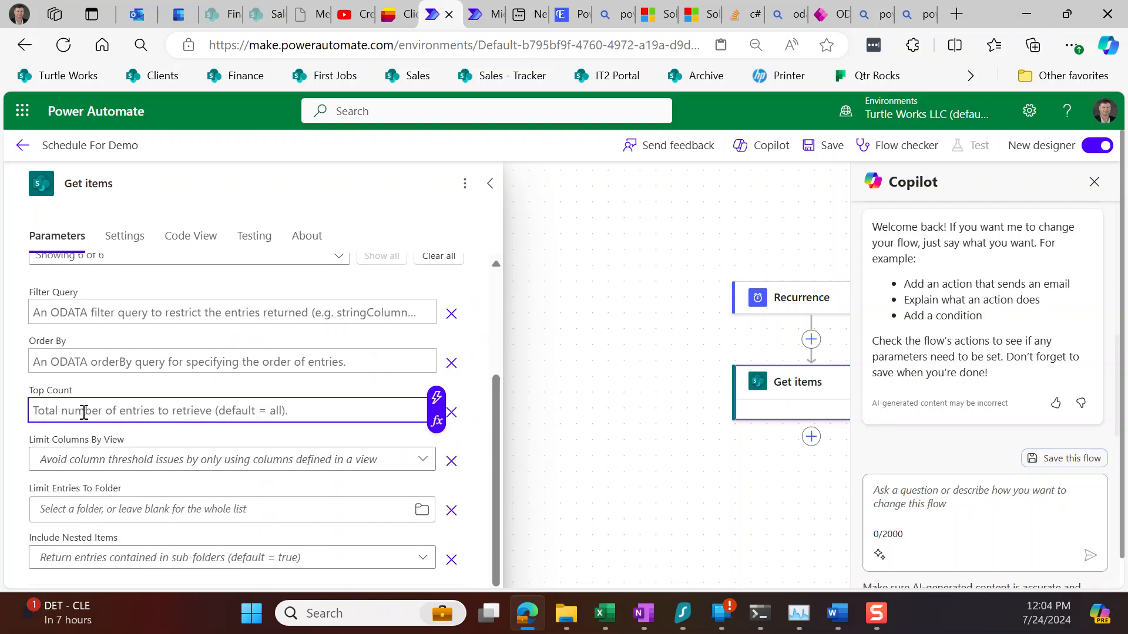
text(3)
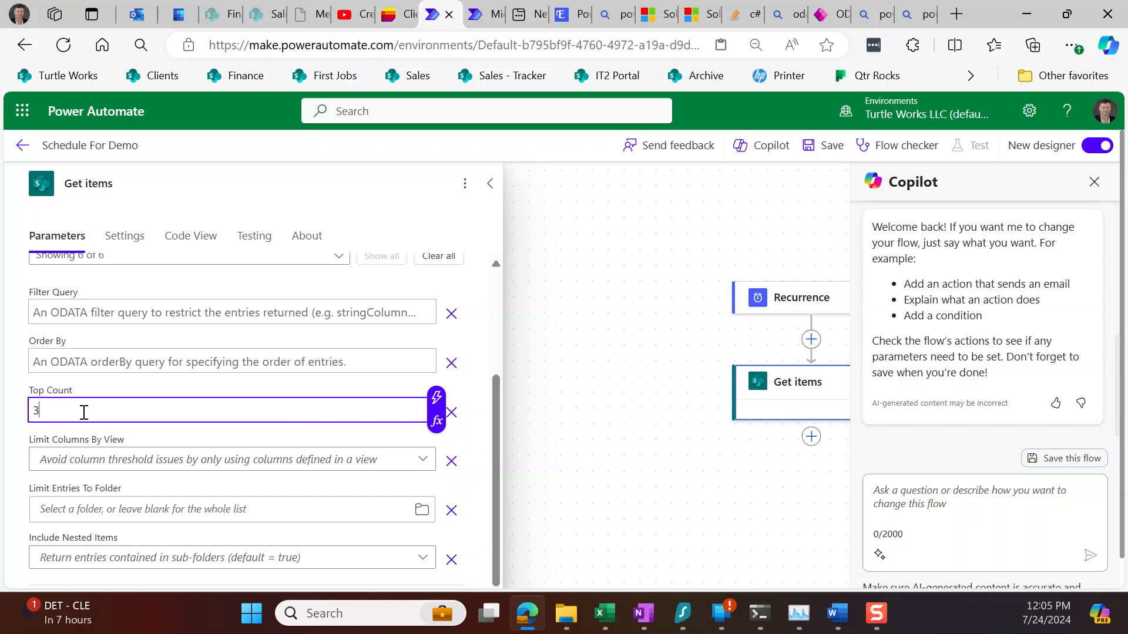
- Set the Get items Filter Query to CallBy le '{utcNow()}'
click(84, 319)
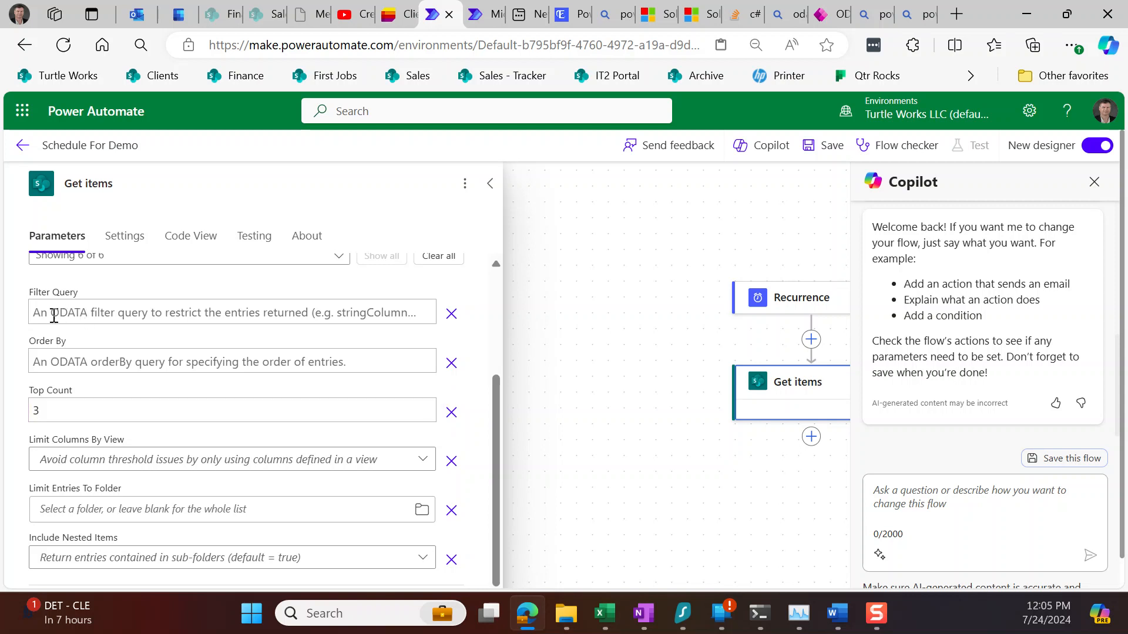
click(65, 314)
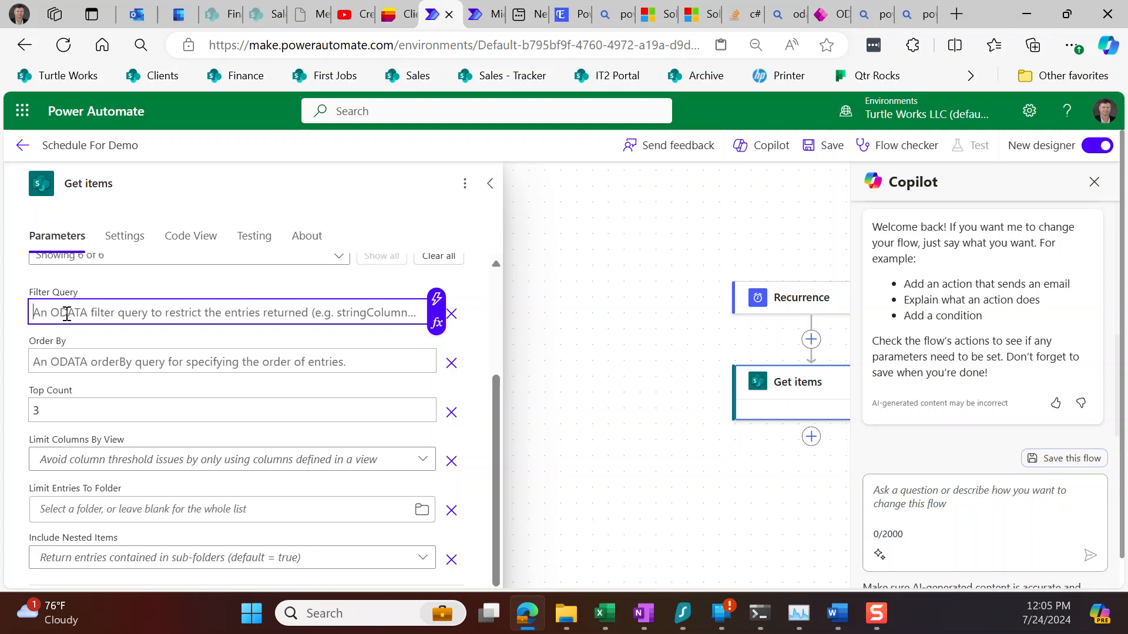
text(Call)
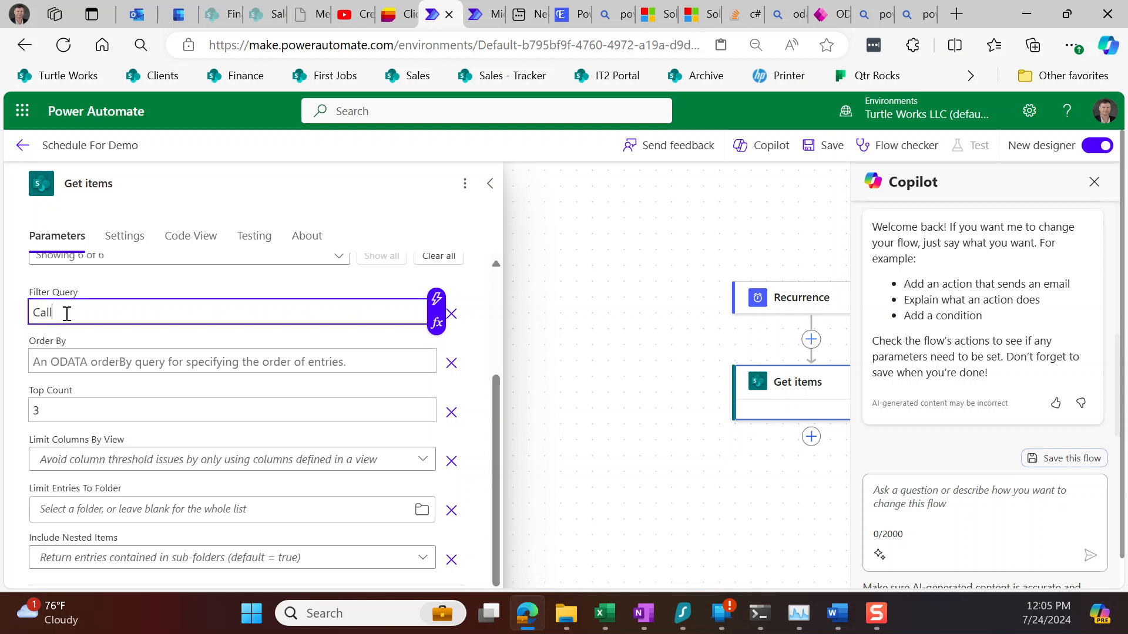
text(By)
text(Te)
text('{)
text(utcNo)
text(w())
text(})
text(')
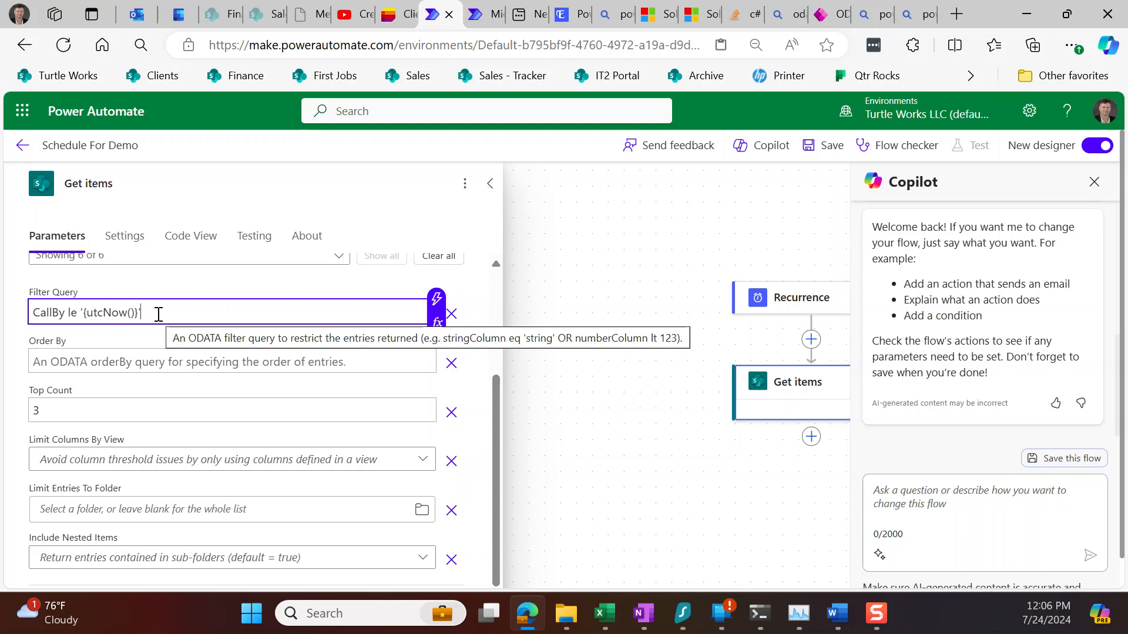
click(190, 410)
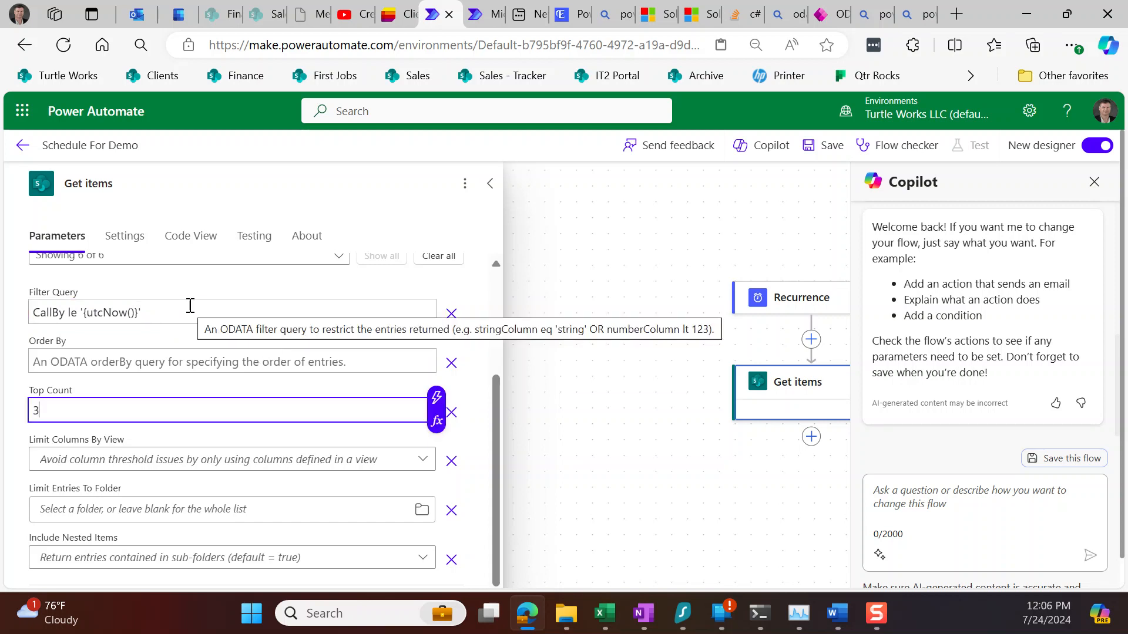
- Add the Office 365 Outlook Send an email (V2) action after Get items
click(533, 376)
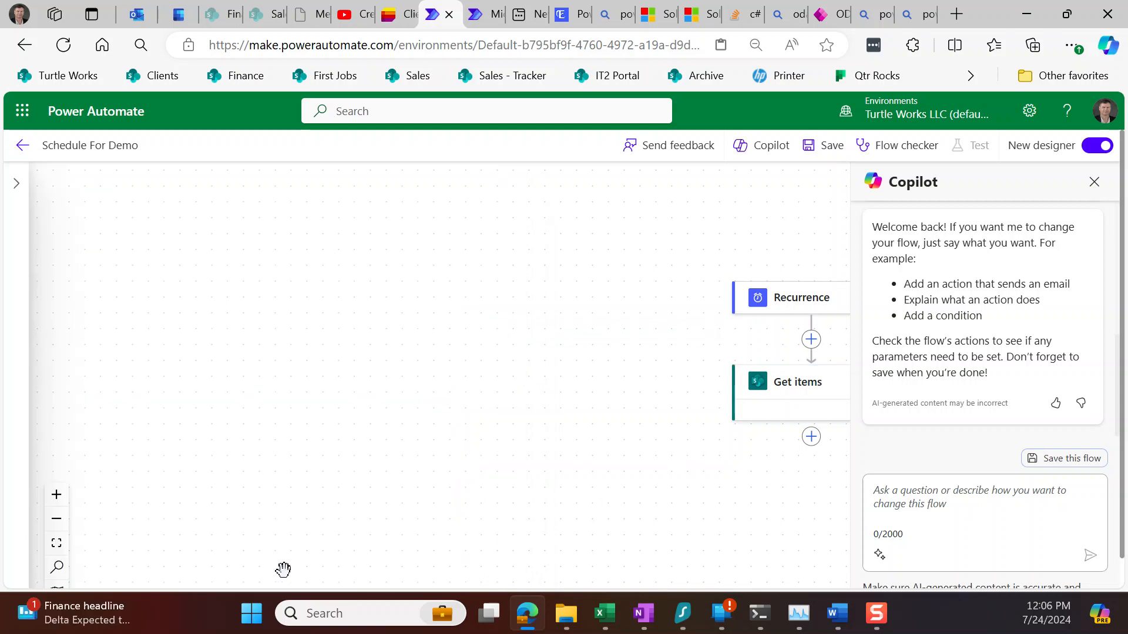
drag(675, 473, 305, 408)
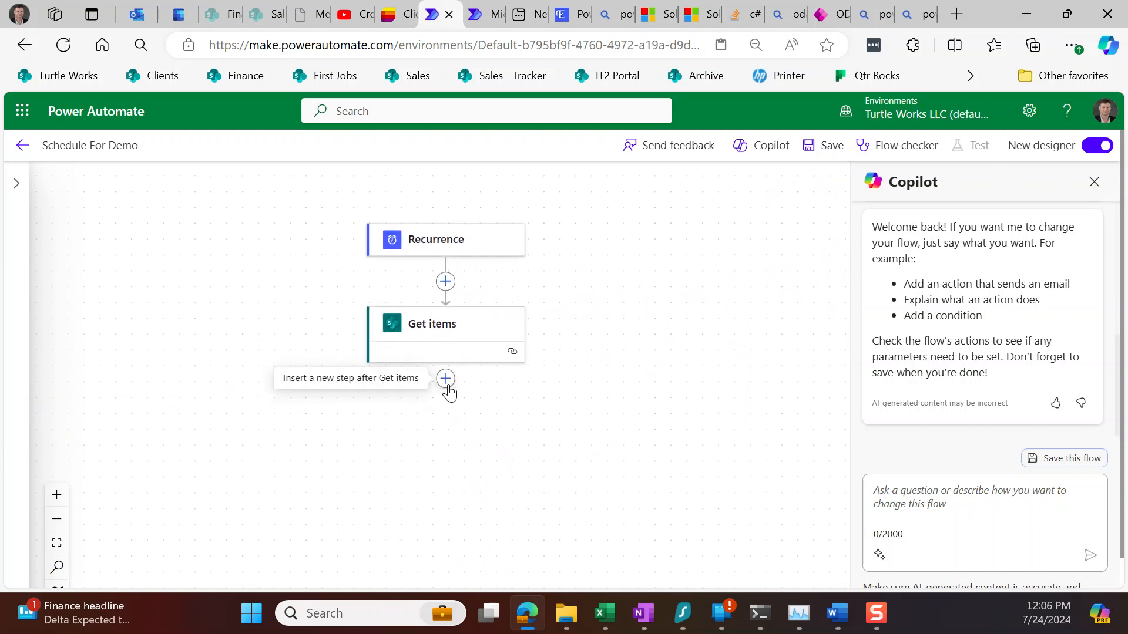
click(446, 380)
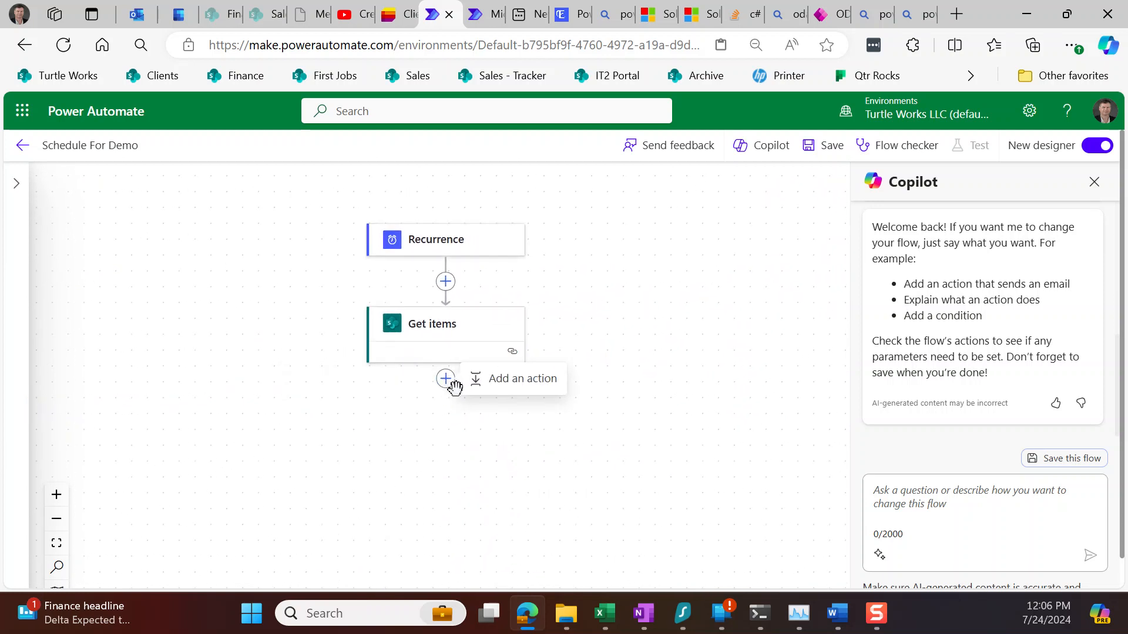
click(517, 379)
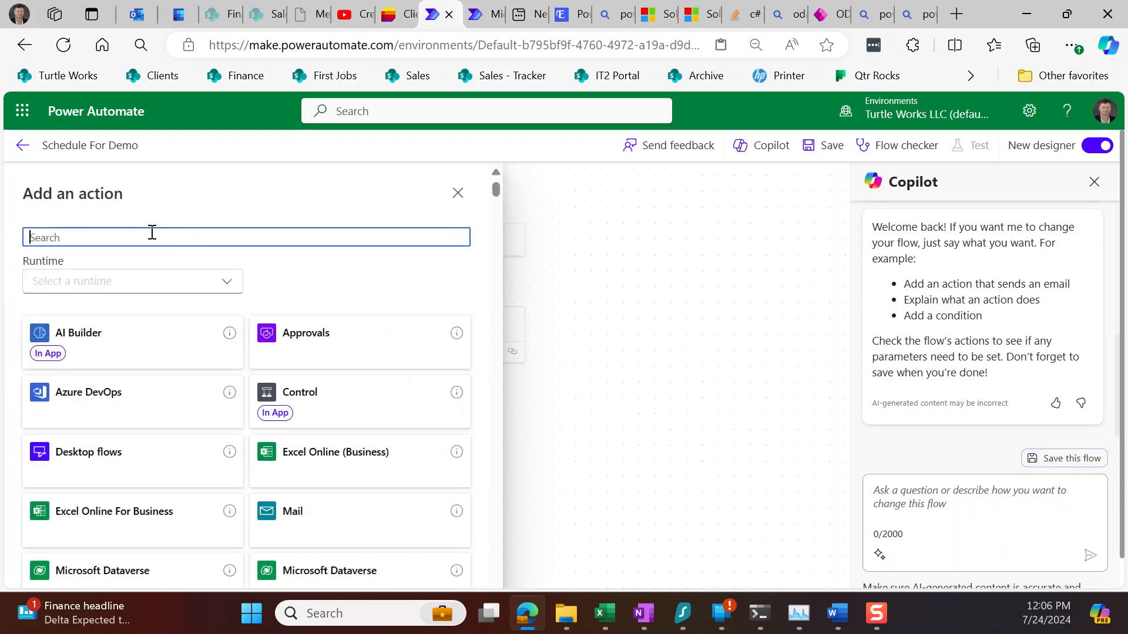
text(send)
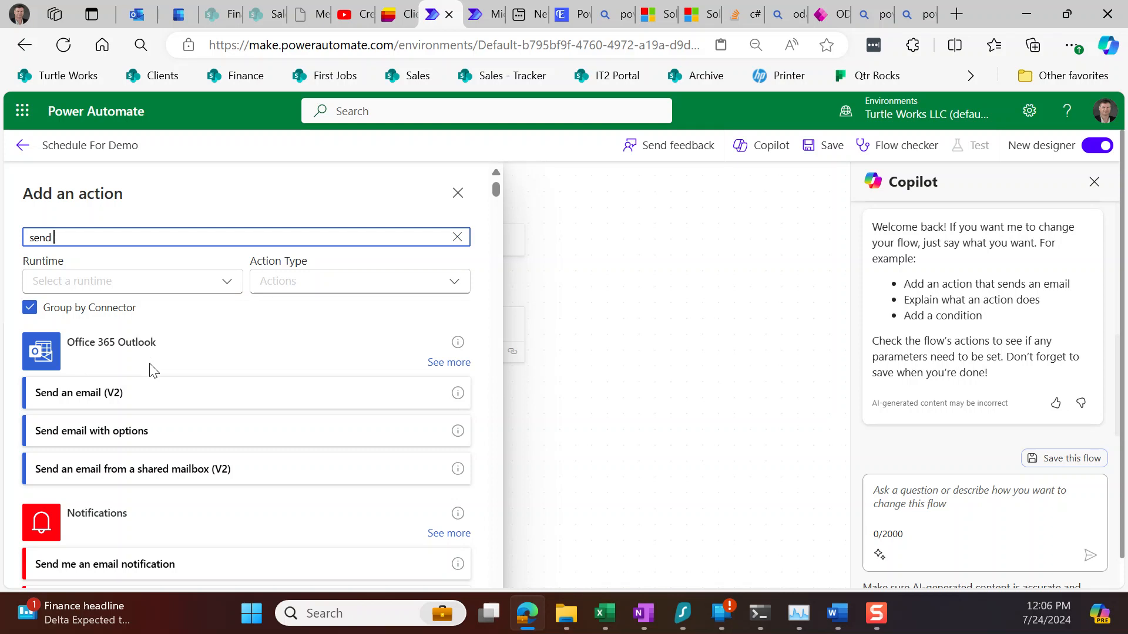
click(101, 400)
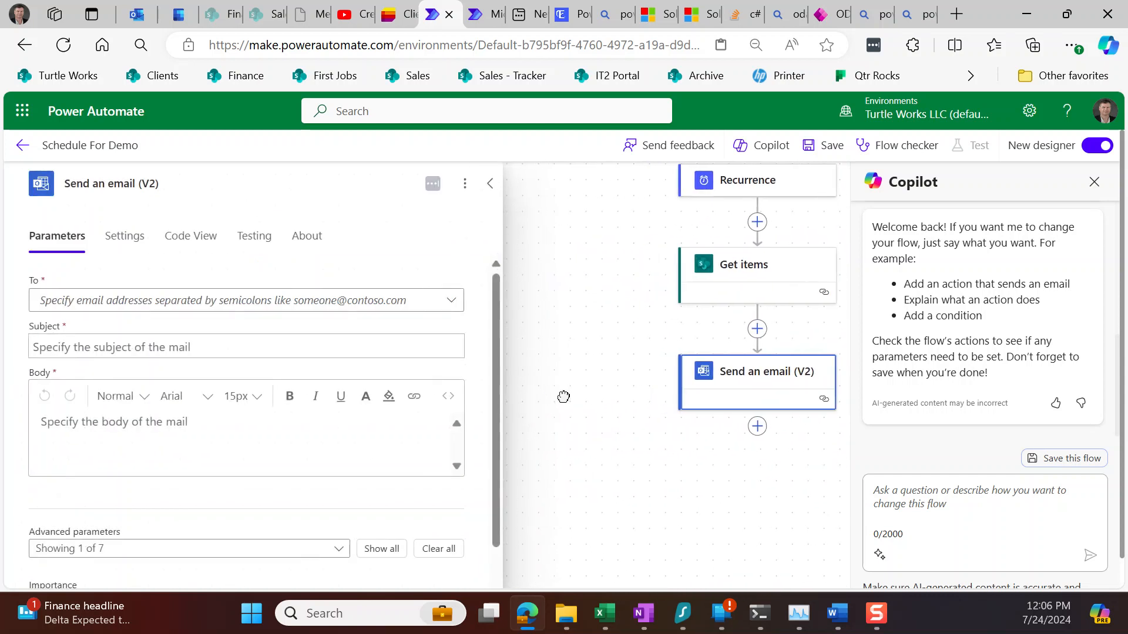
- Set the email's To field to the Sale Rep Email dynamic value from Get items
click(126, 309)
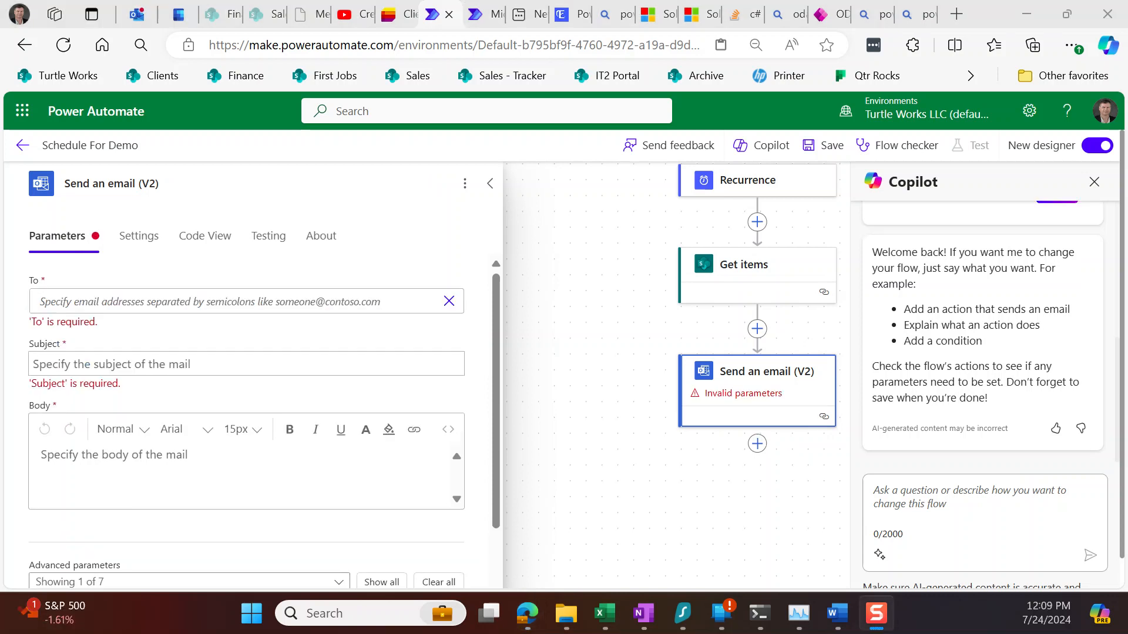
click(94, 304)
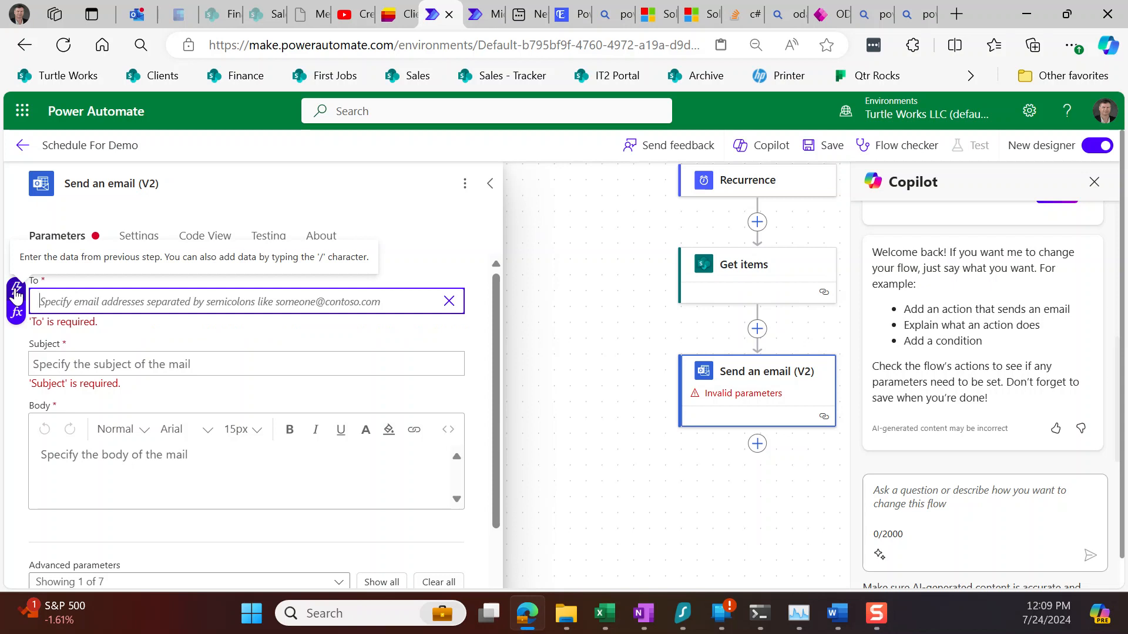
click(17, 294)
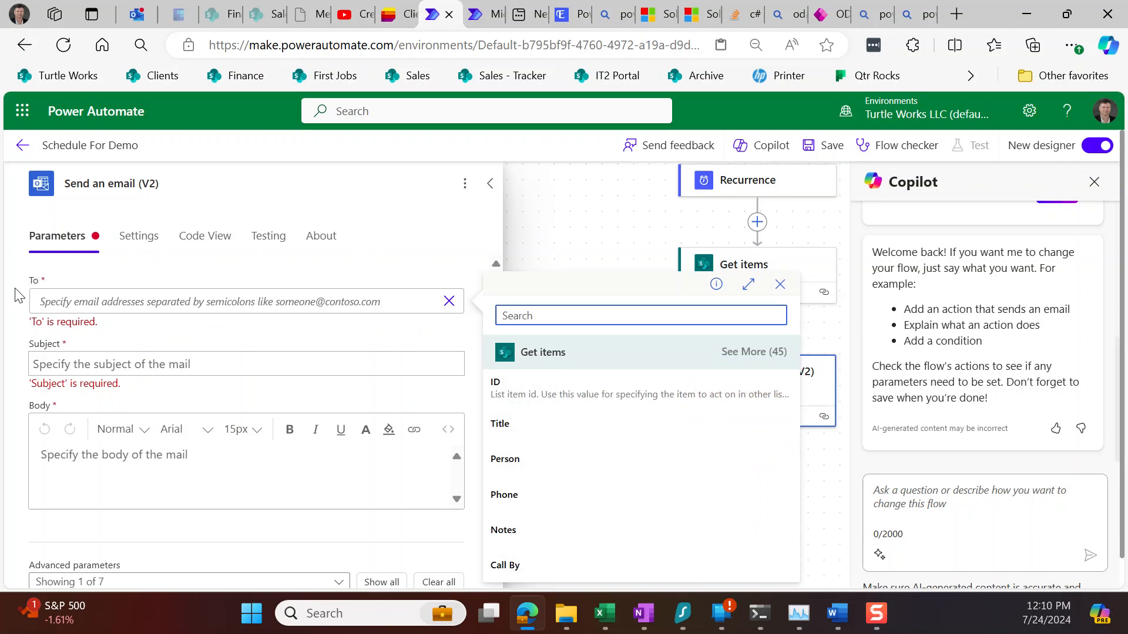
scroll(609, 541, down, 1)
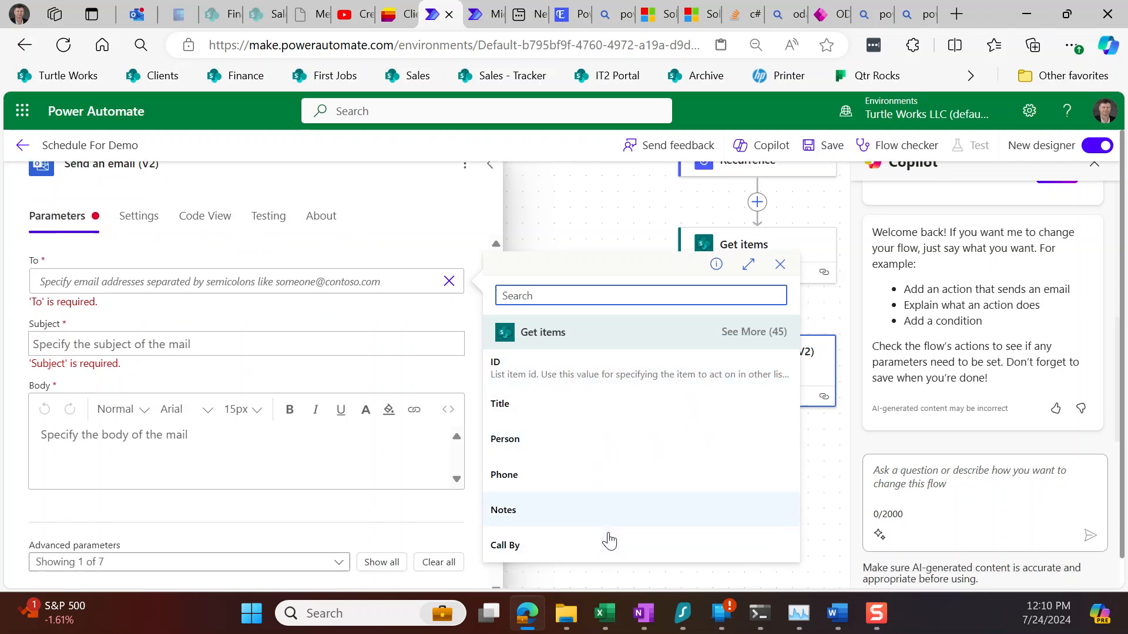
scroll(609, 541, down, 2)
click(54, 269)
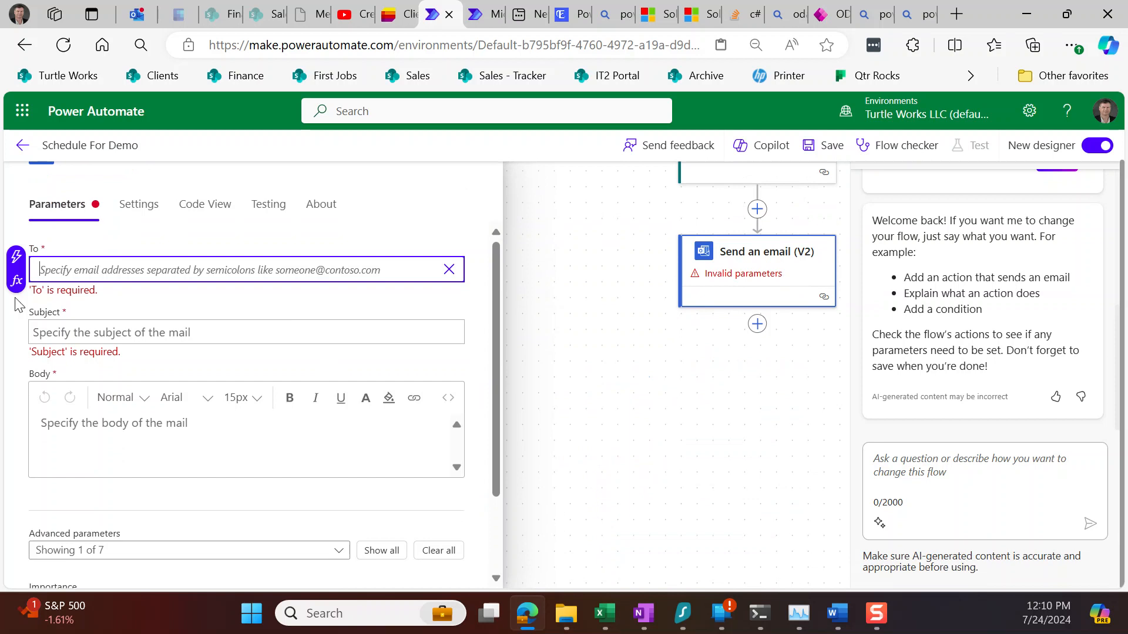
click(16, 257)
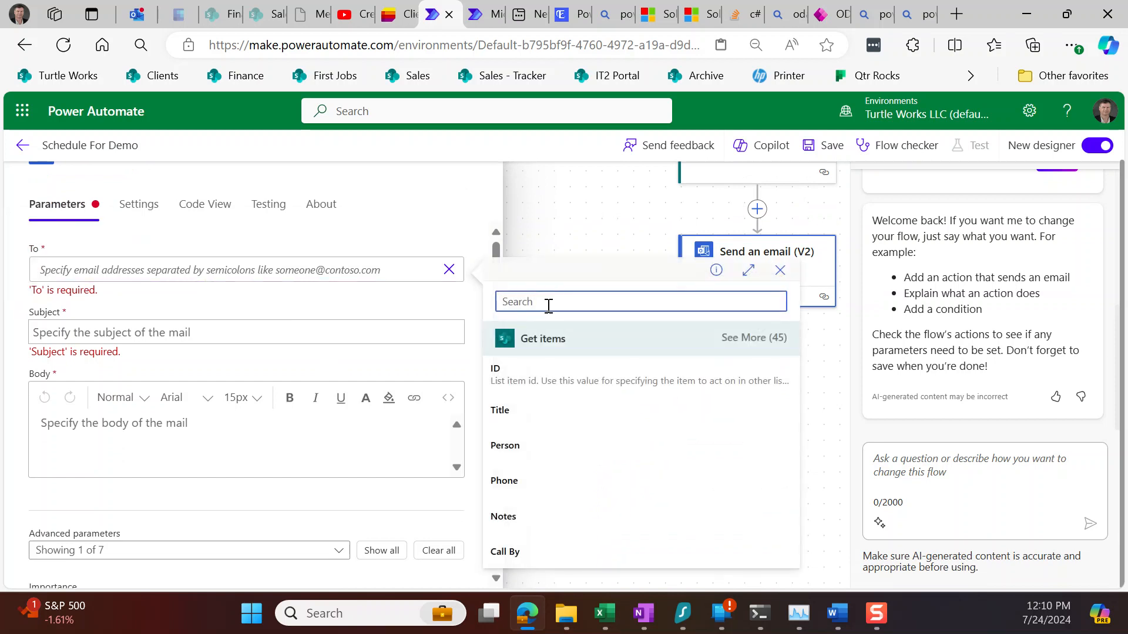
text(sales)
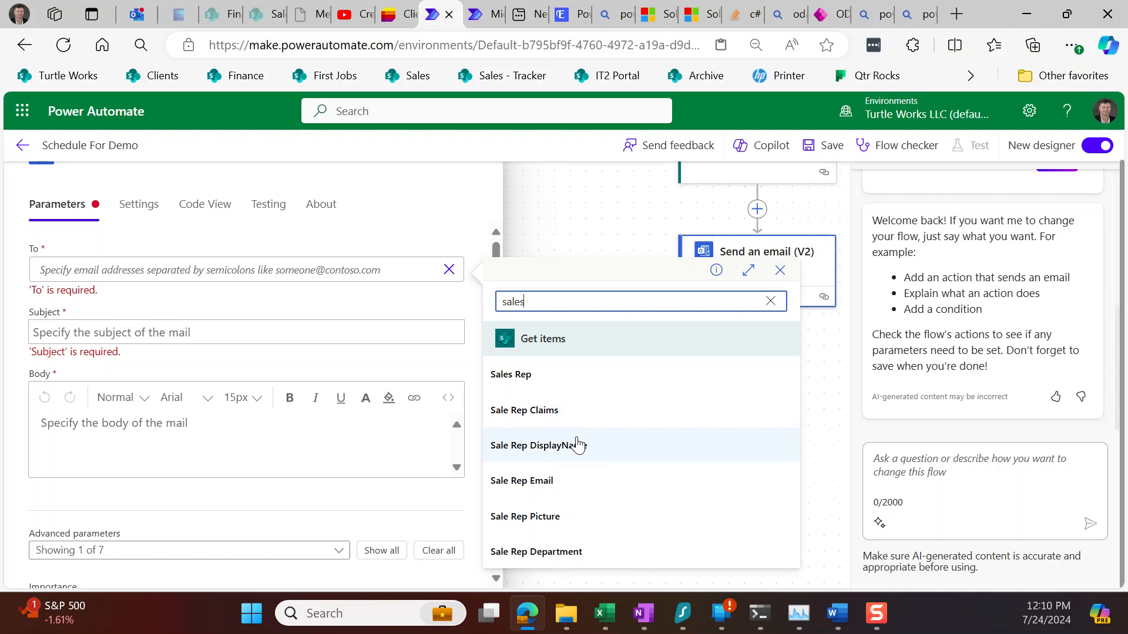
click(552, 482)
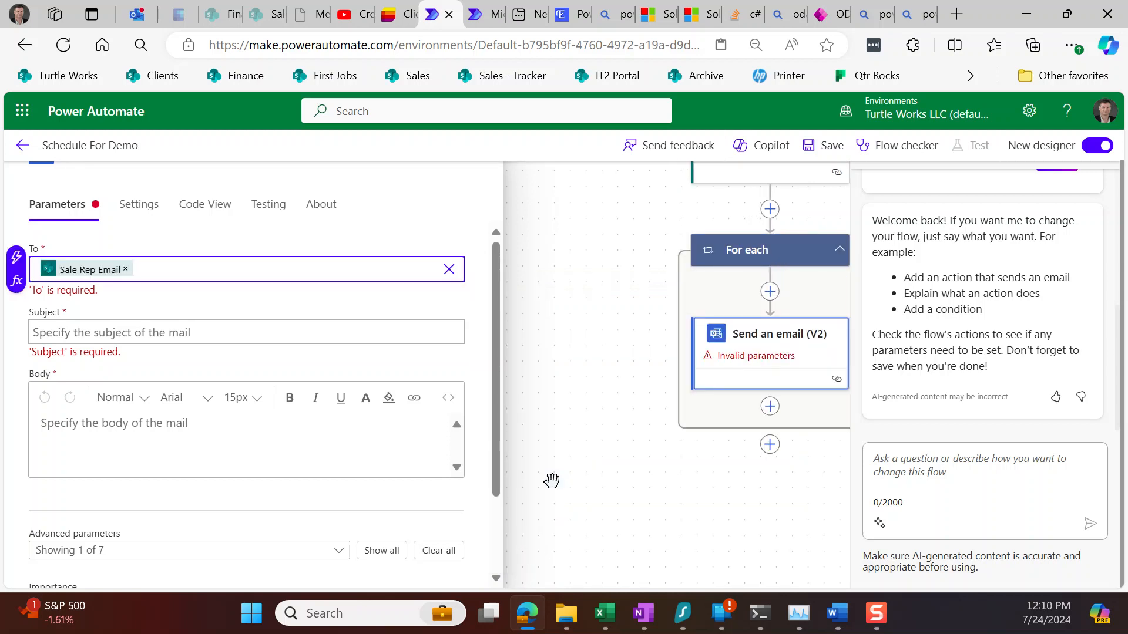
- Set the email subject to "Please Call" followed by the Person dynamic value from Get items
click(172, 333)
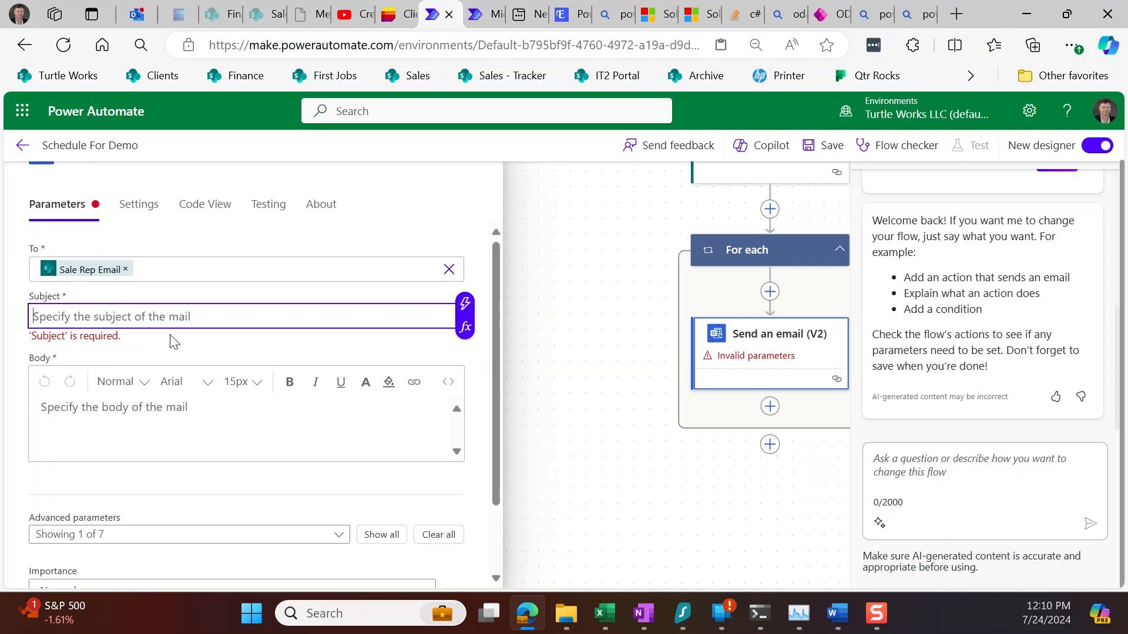
text(P)
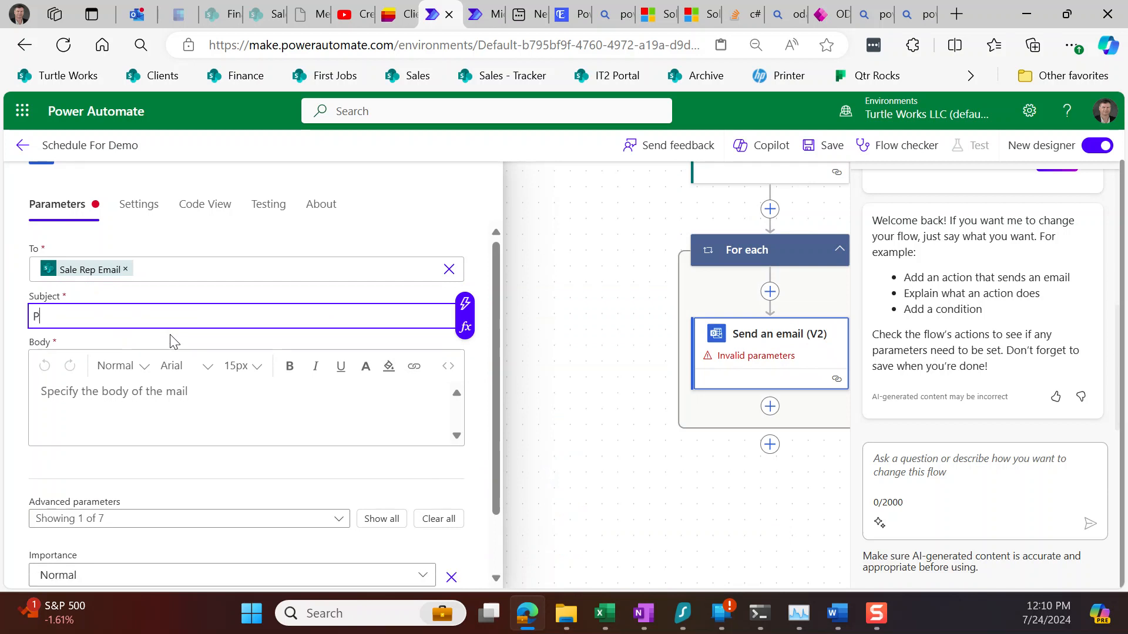
text(lease Call)
click(465, 305)
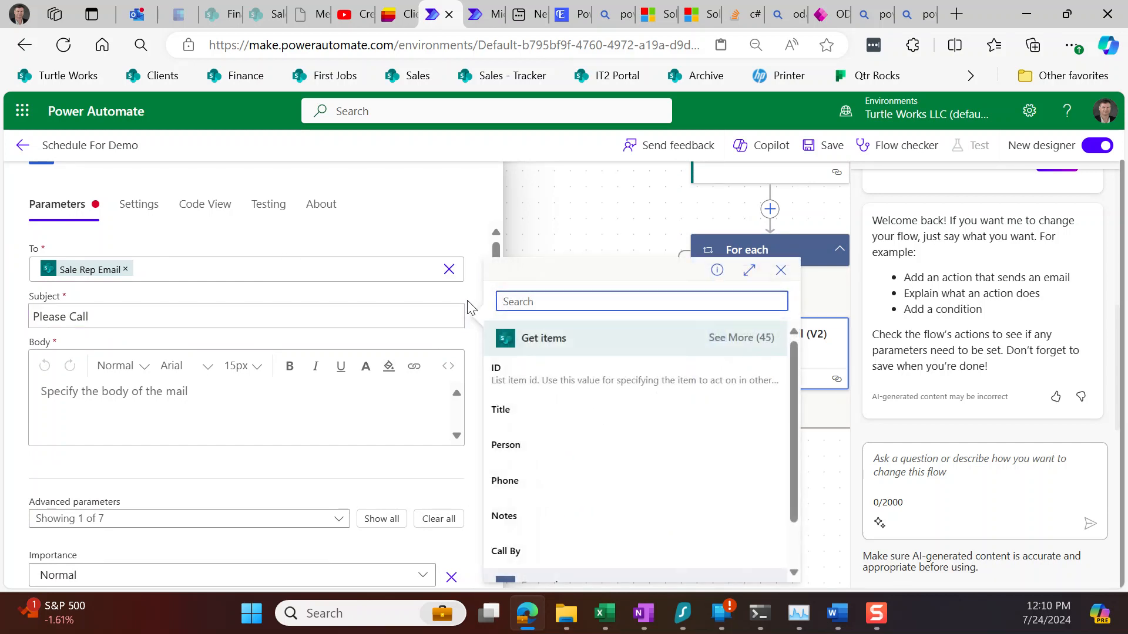
click(528, 449)
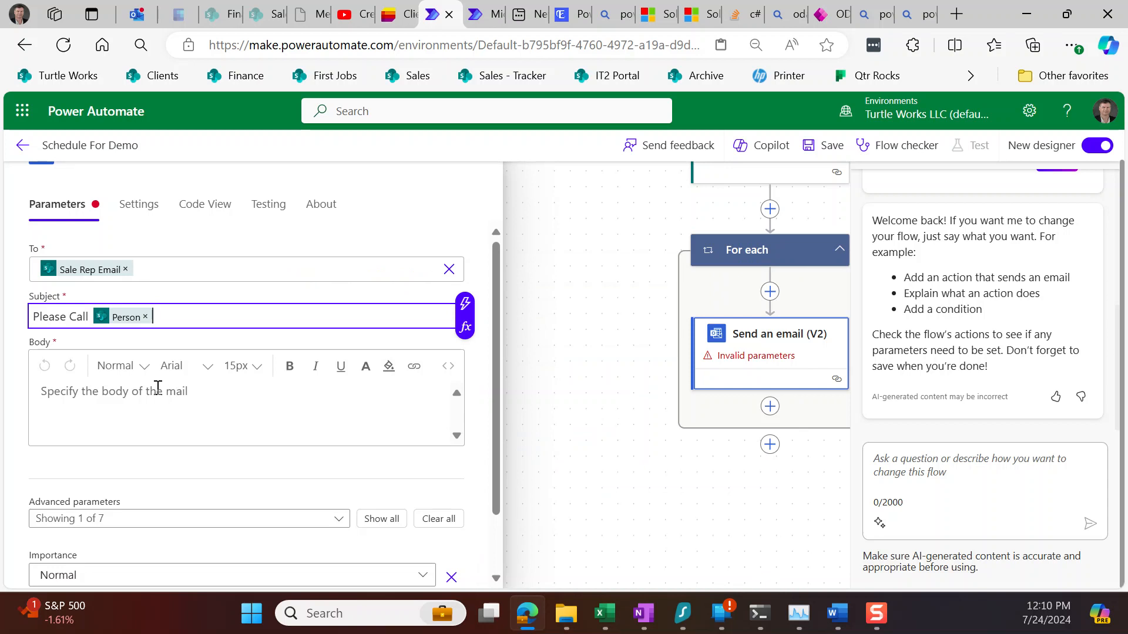
- Start the email body with the greeting "Hi", the Sale Rep DisplayName dynamic value and a comma
click(76, 409)
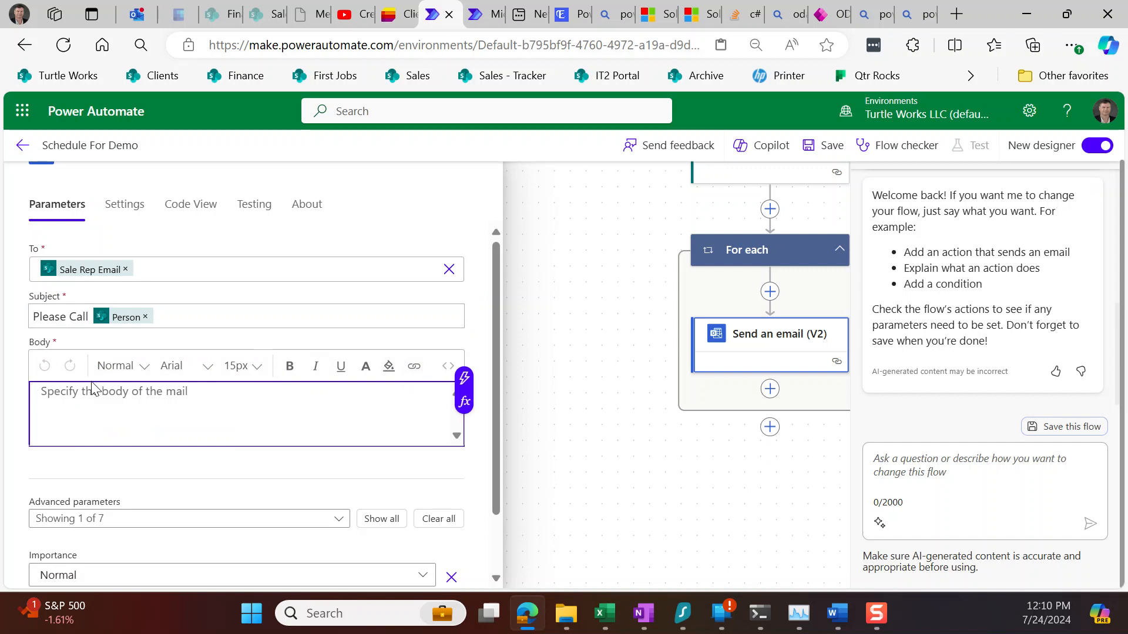
text(Please)
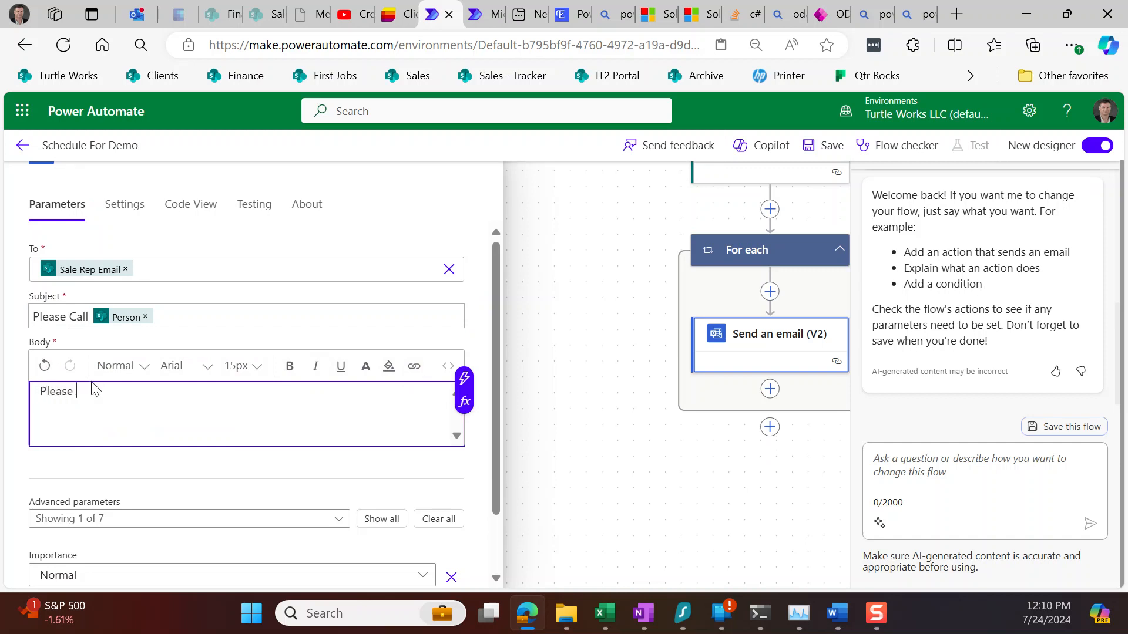
text(s)
key(BackSpace)
key(BackSpace)
key(BackSpace)
key(BackSpace)
key(BackSpace)
text(Hi)
click(464, 379)
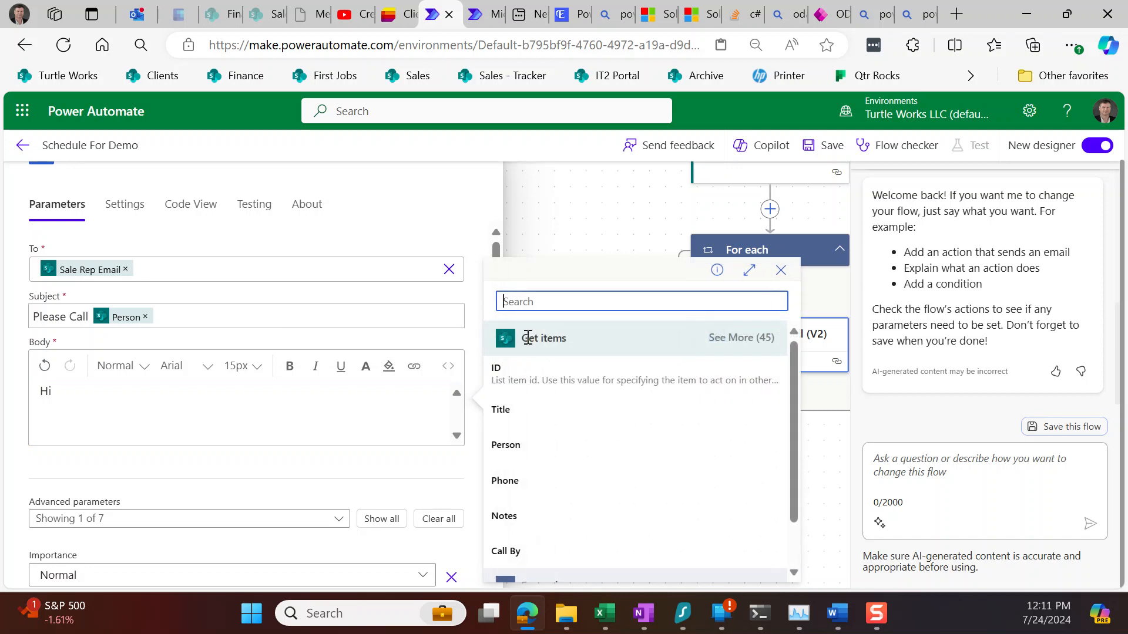
text(sales)
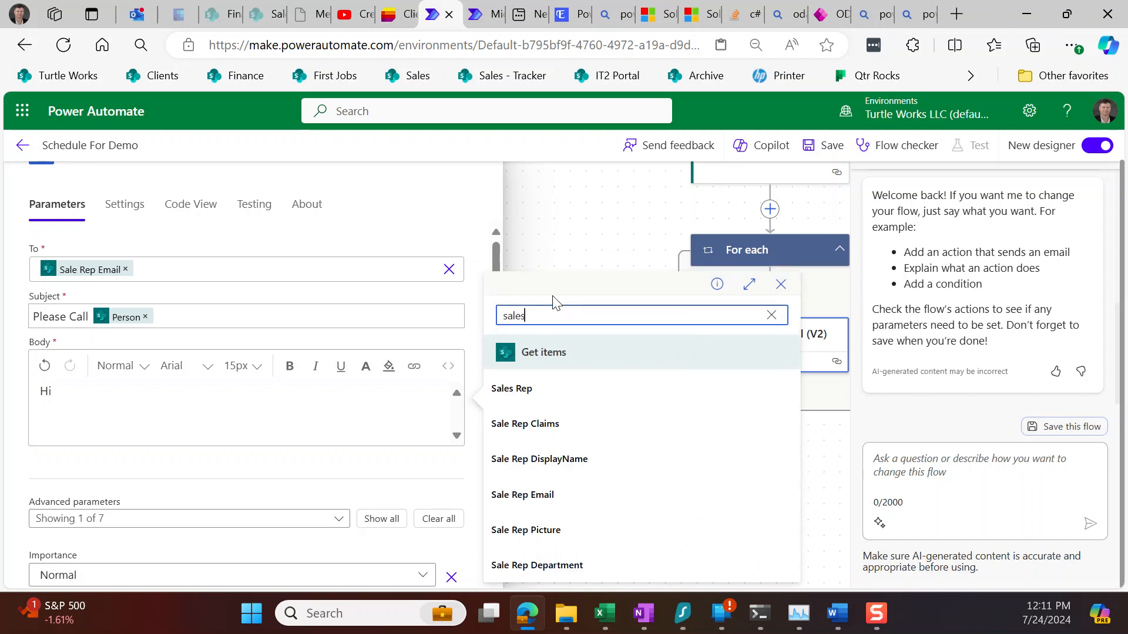
click(569, 461)
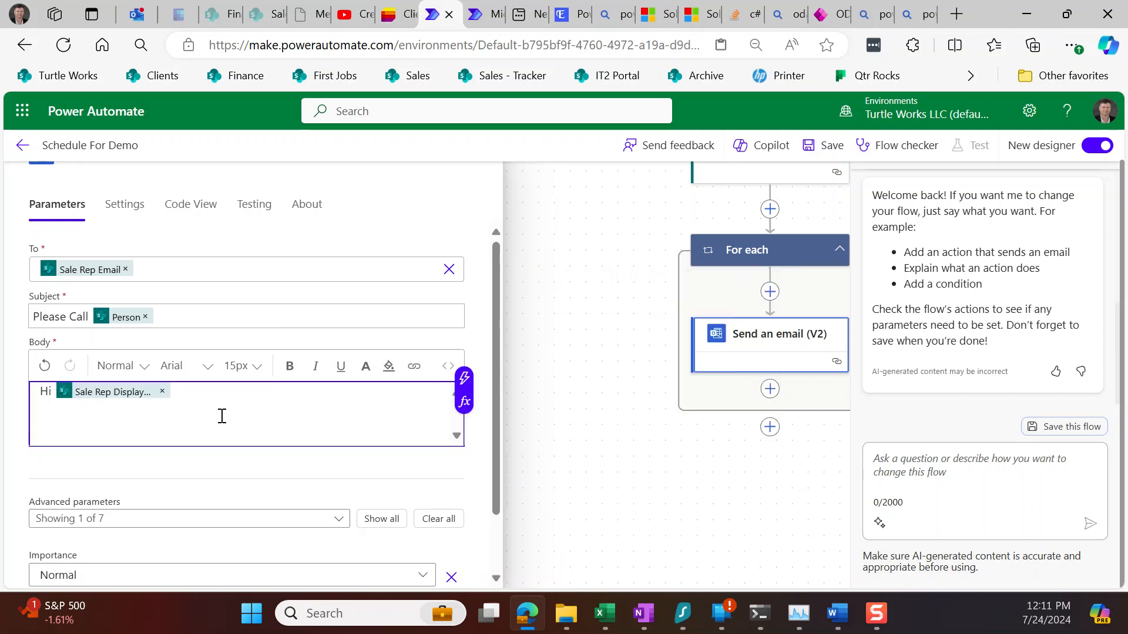
text(,)
key(Return)
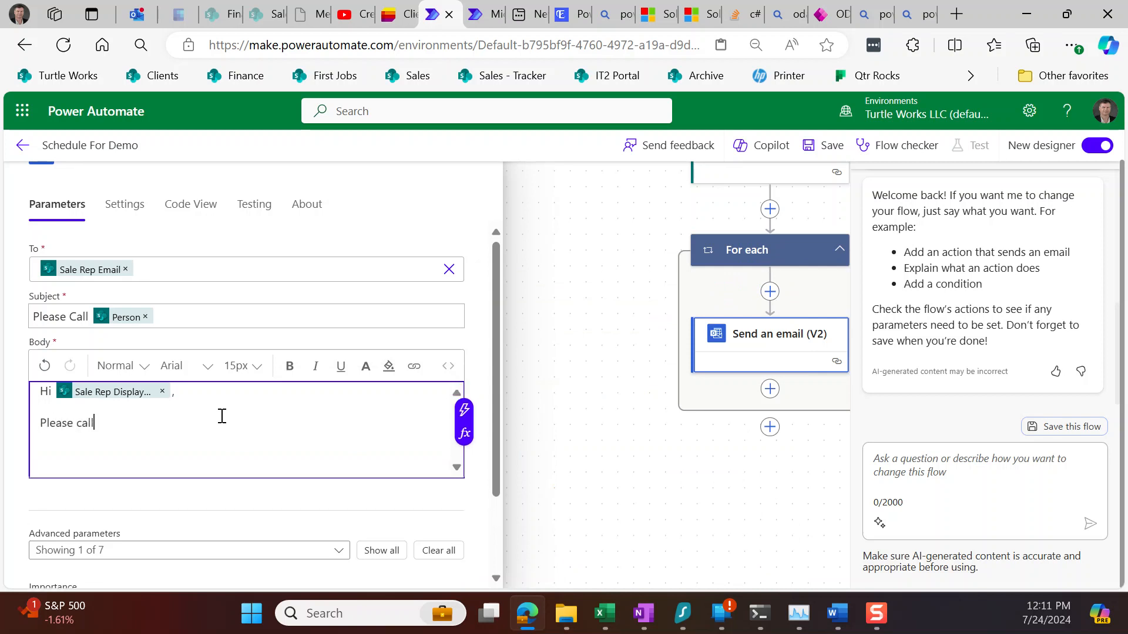
- Write the body line "Please call" with the Person and Phone dynamic values, ending in "about:"
click(464, 411)
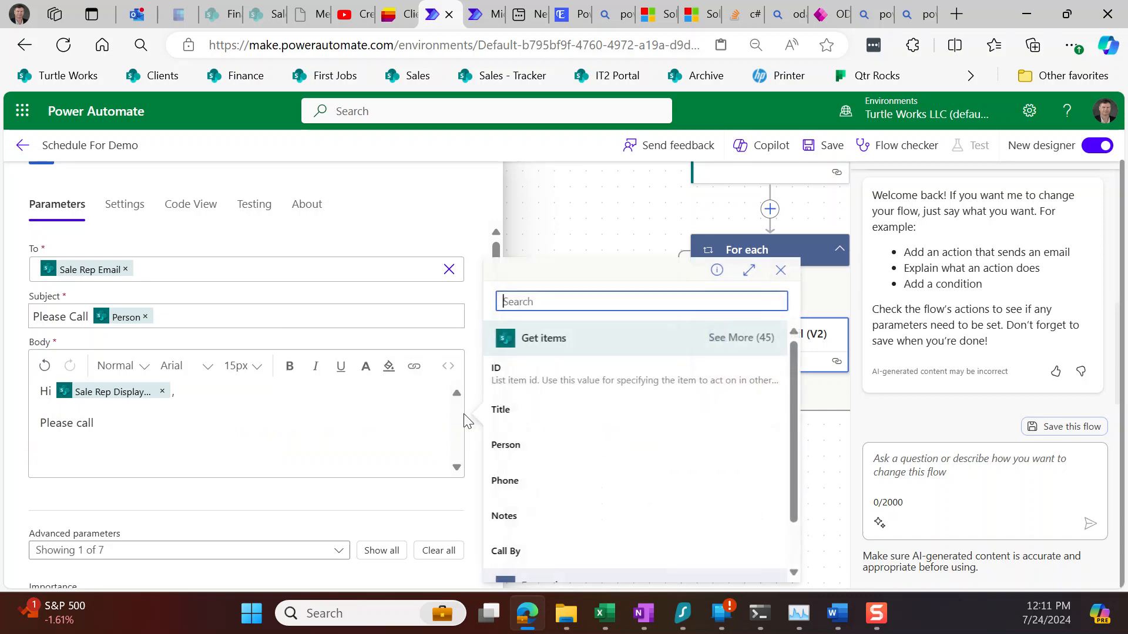
click(529, 448)
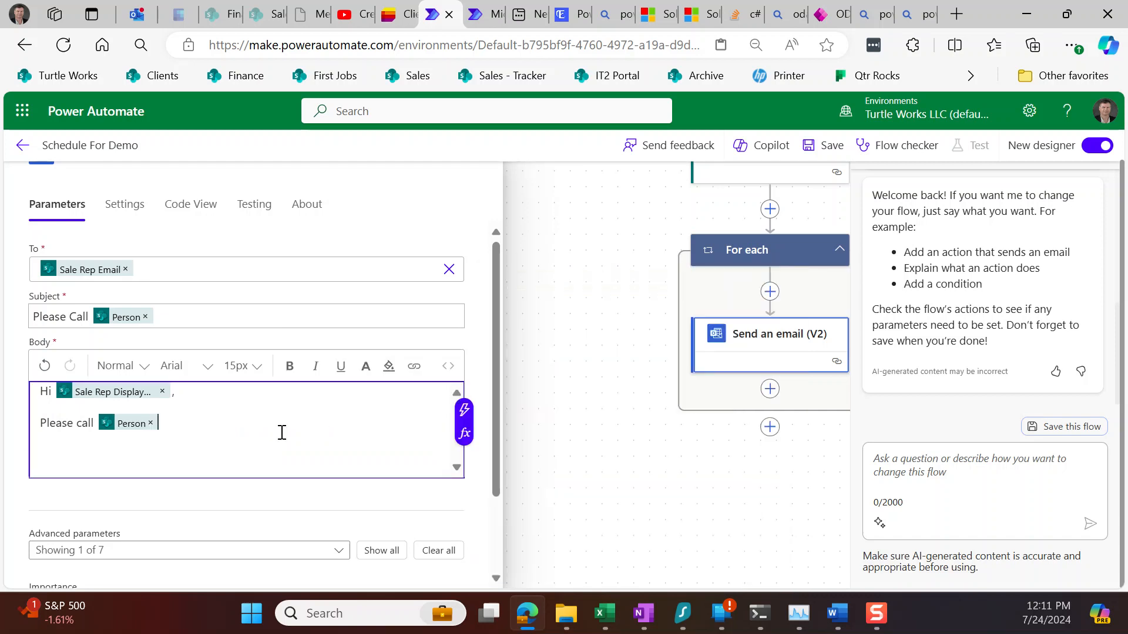
click(464, 410)
click(521, 487)
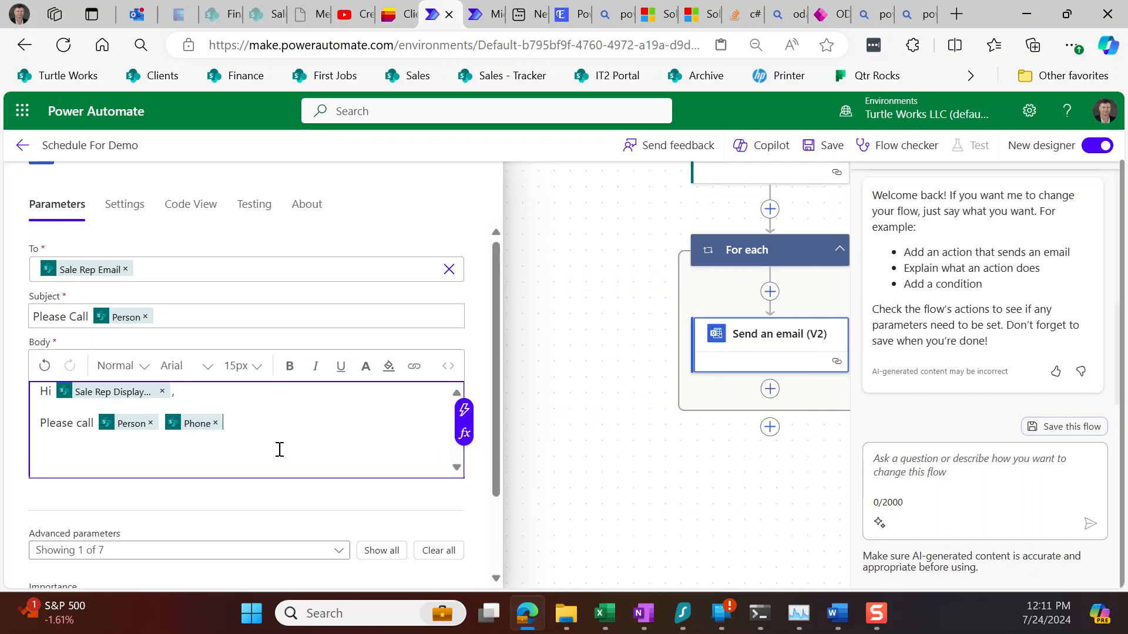
text(about)
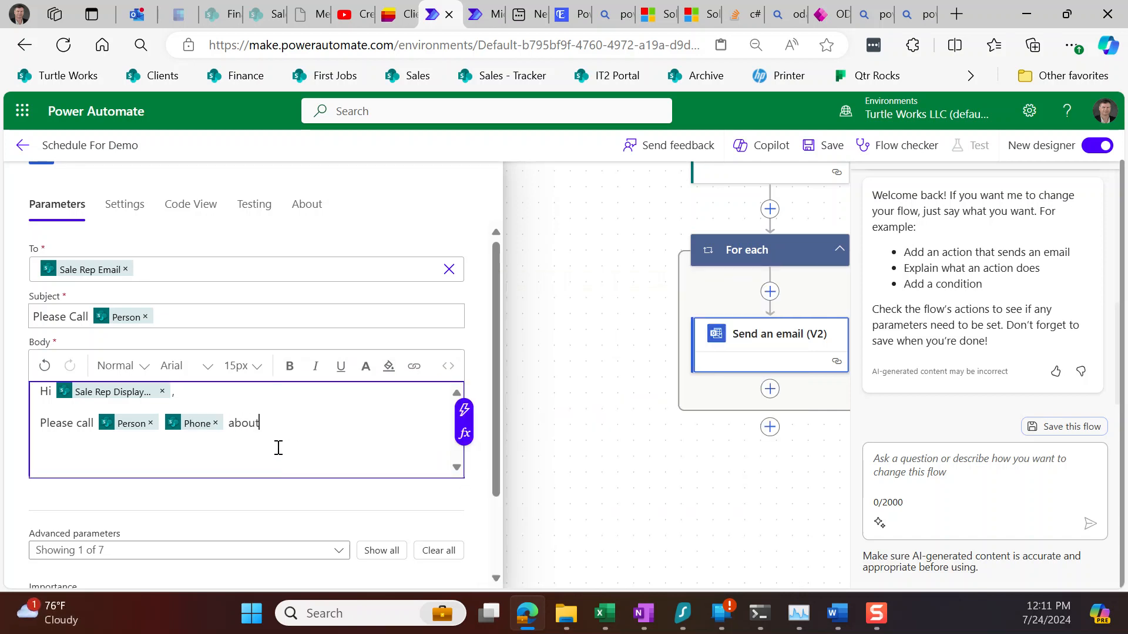
text(:)
key(Return)
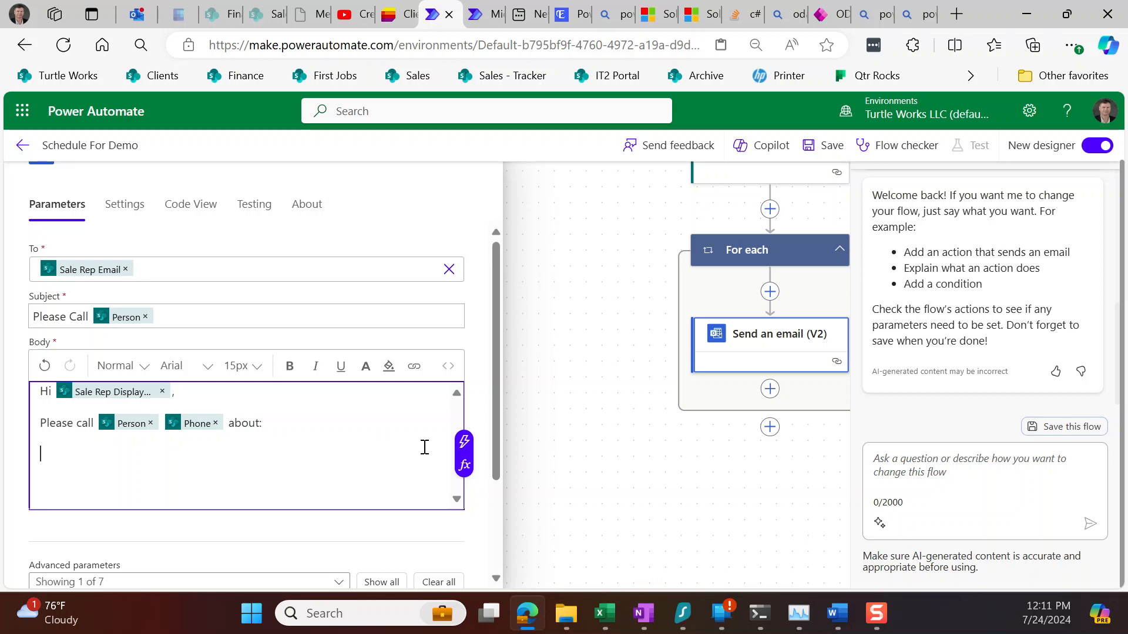
- Insert the Notes dynamic value below that line, then sign off with "Thank you," and the sender's first name and close the action's settings
click(464, 446)
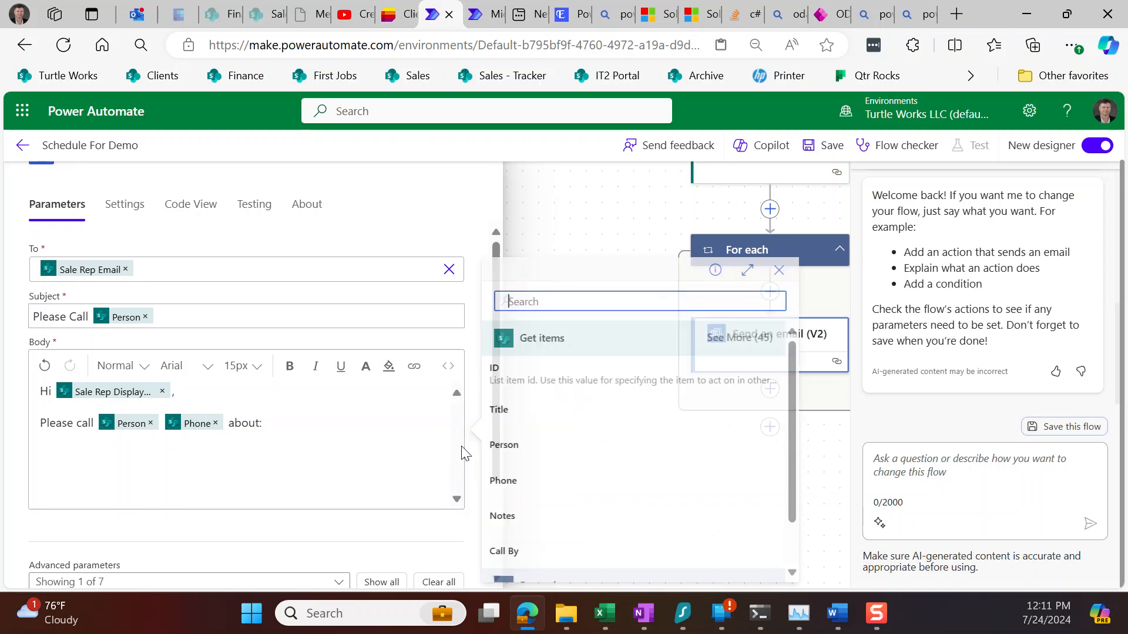
click(521, 517)
key(Return)
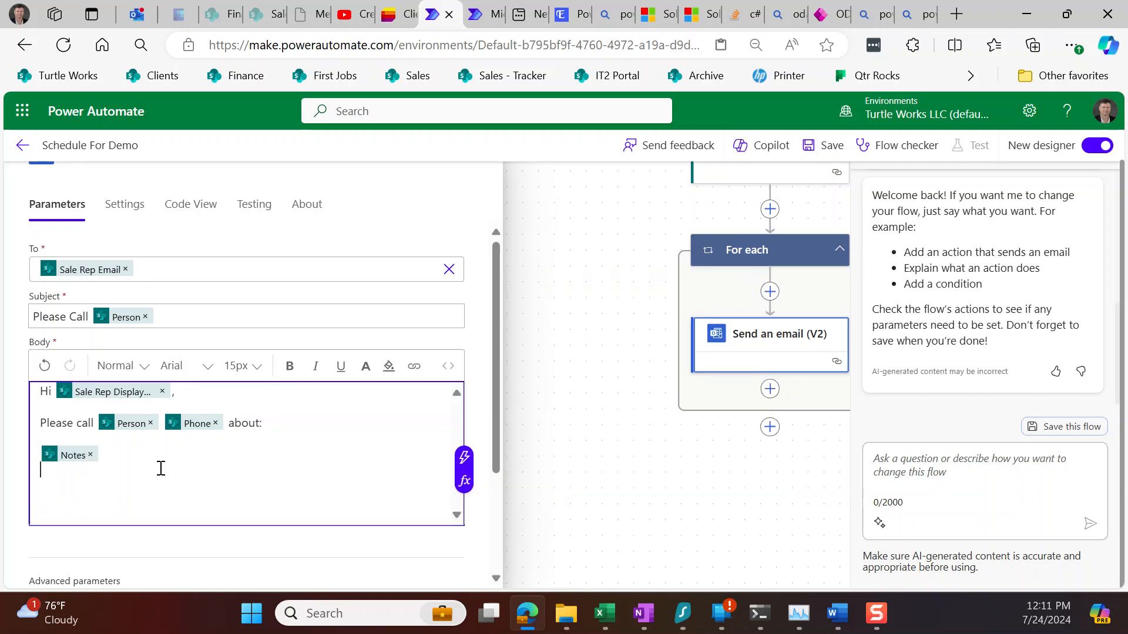
text(Than)
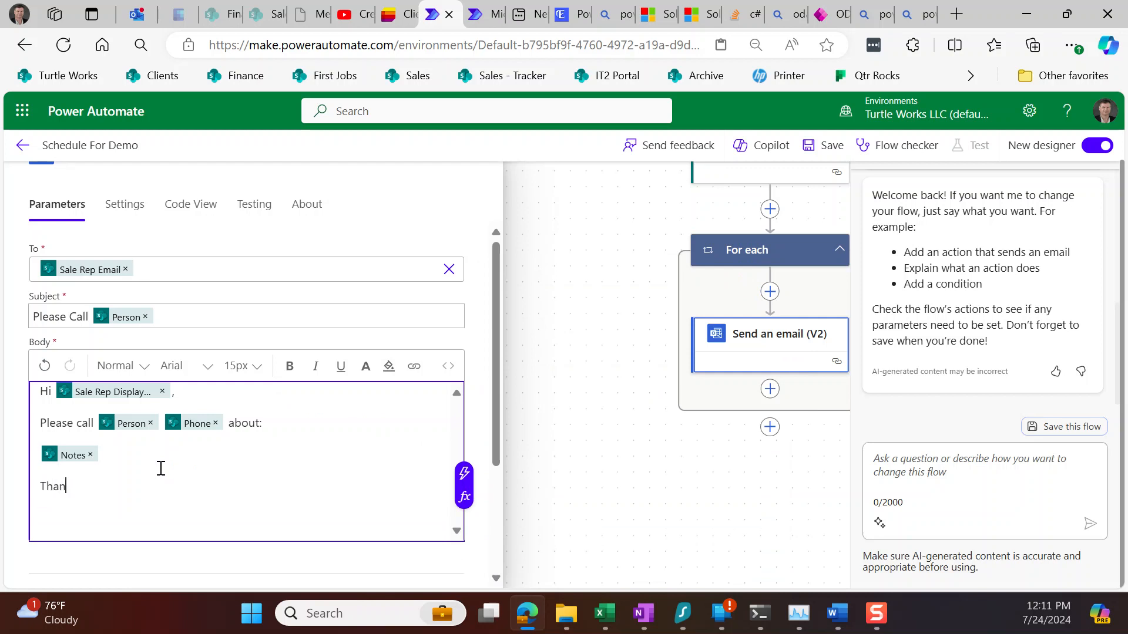
text(k you,)
key(Return)
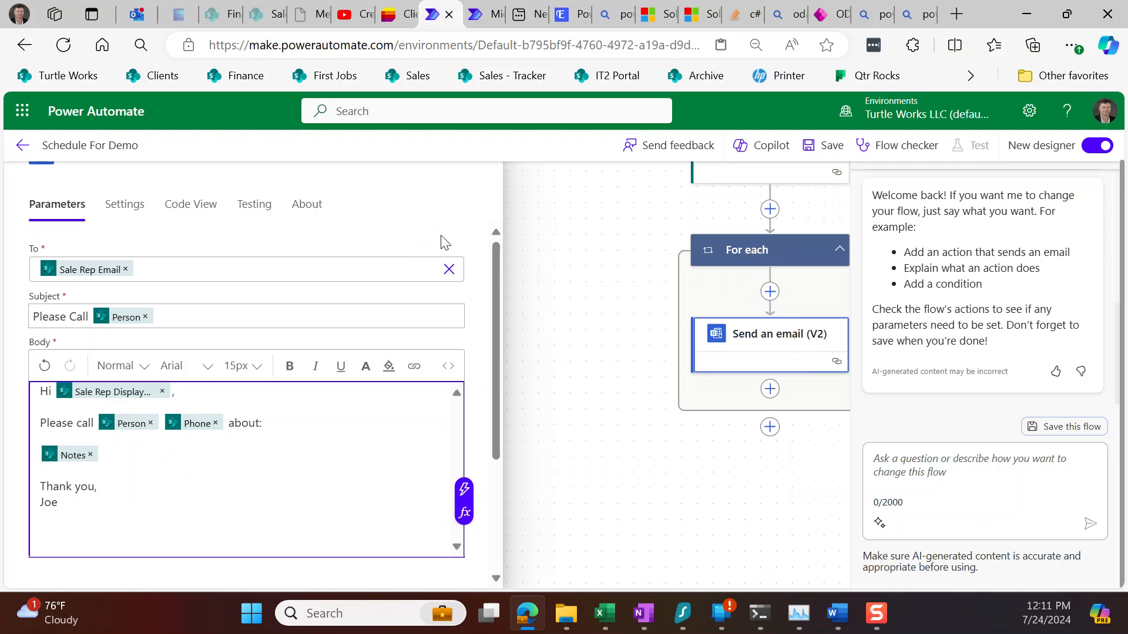
click(575, 411)
drag(575, 411, 305, 385)
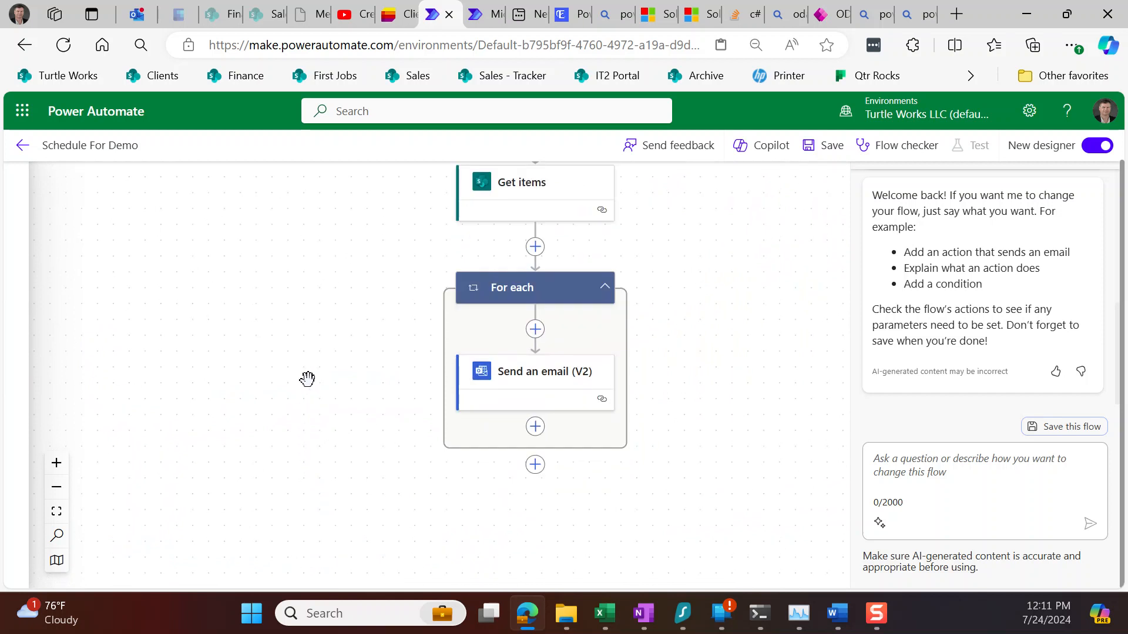
scroll(305, 382, down, 4)
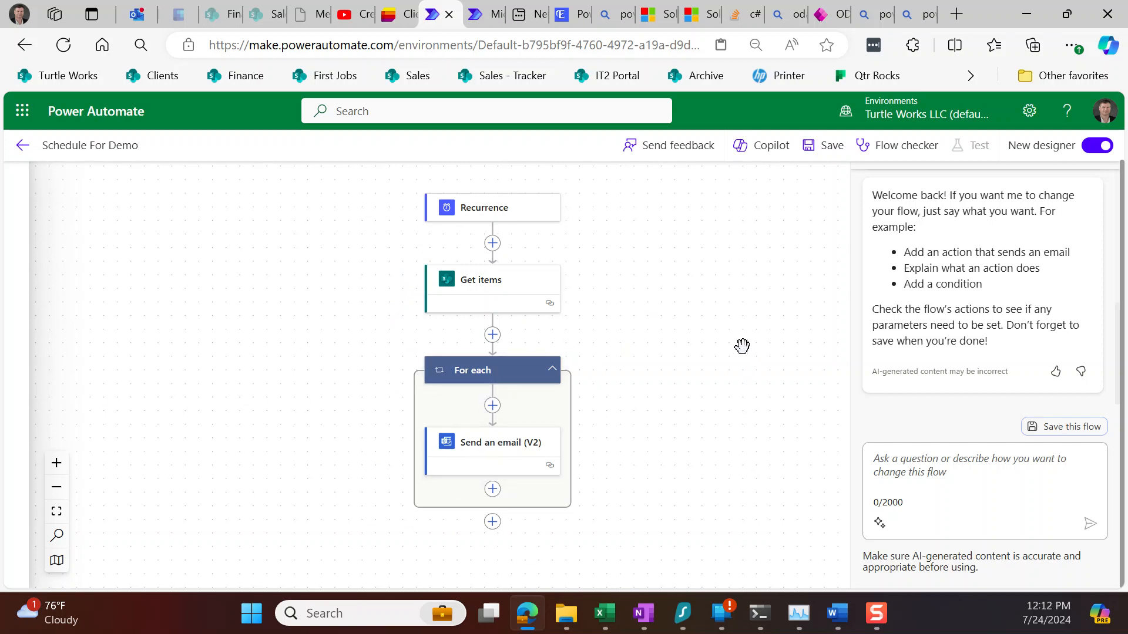
- Run the flow checker on the Schedule For Demo flow, close its results and save the flow
click(881, 145)
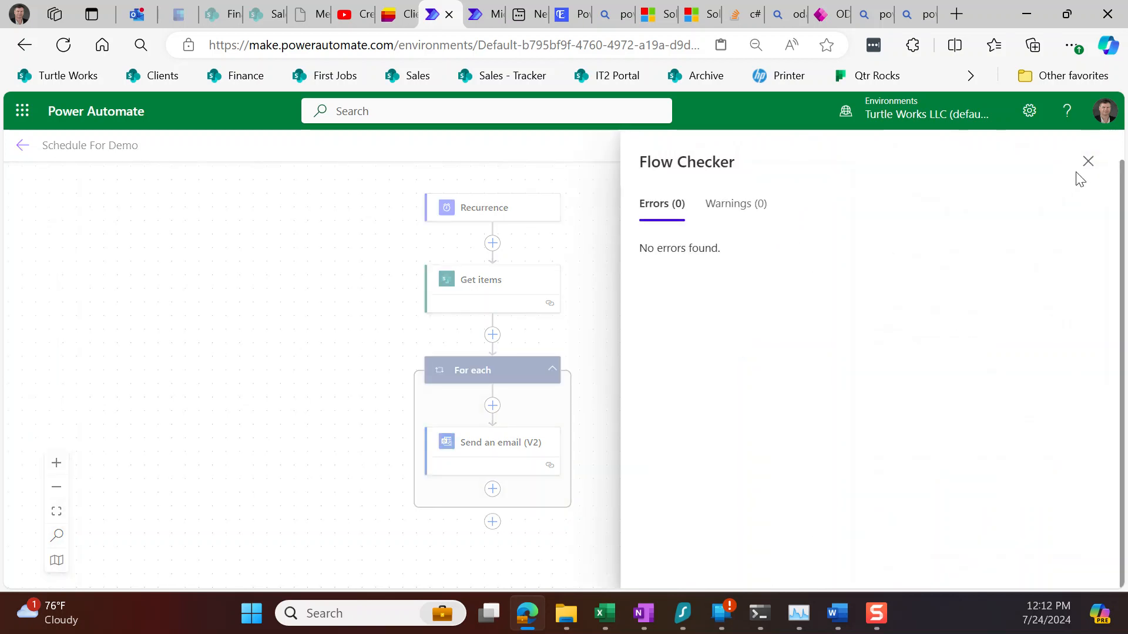
click(1087, 161)
click(817, 147)
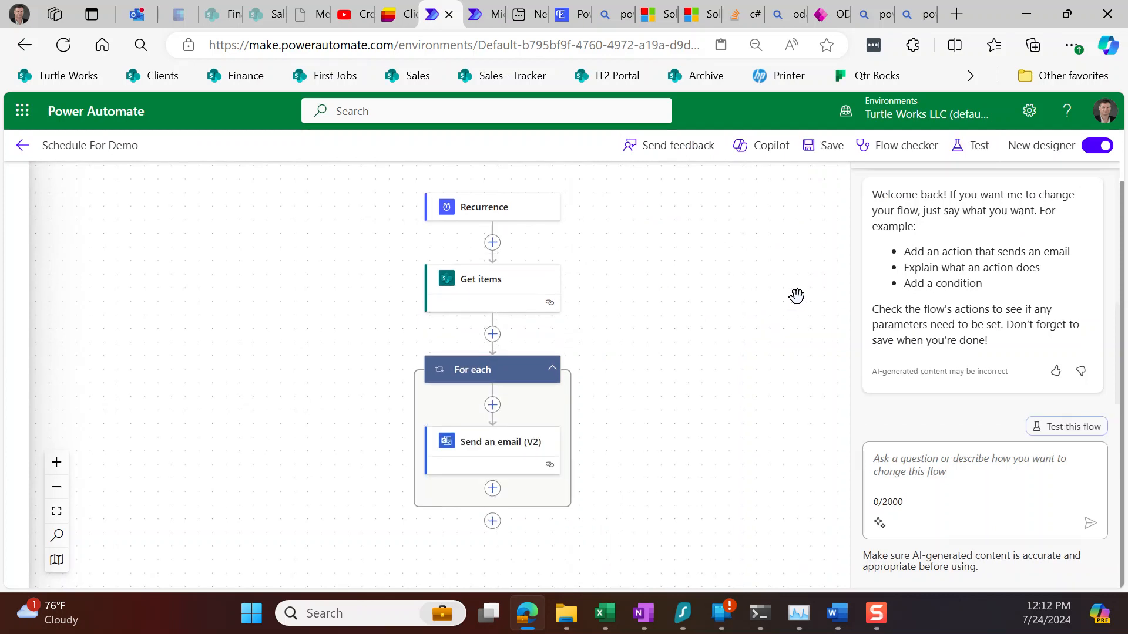
- Test the saved flow by triggering a manual run
click(976, 154)
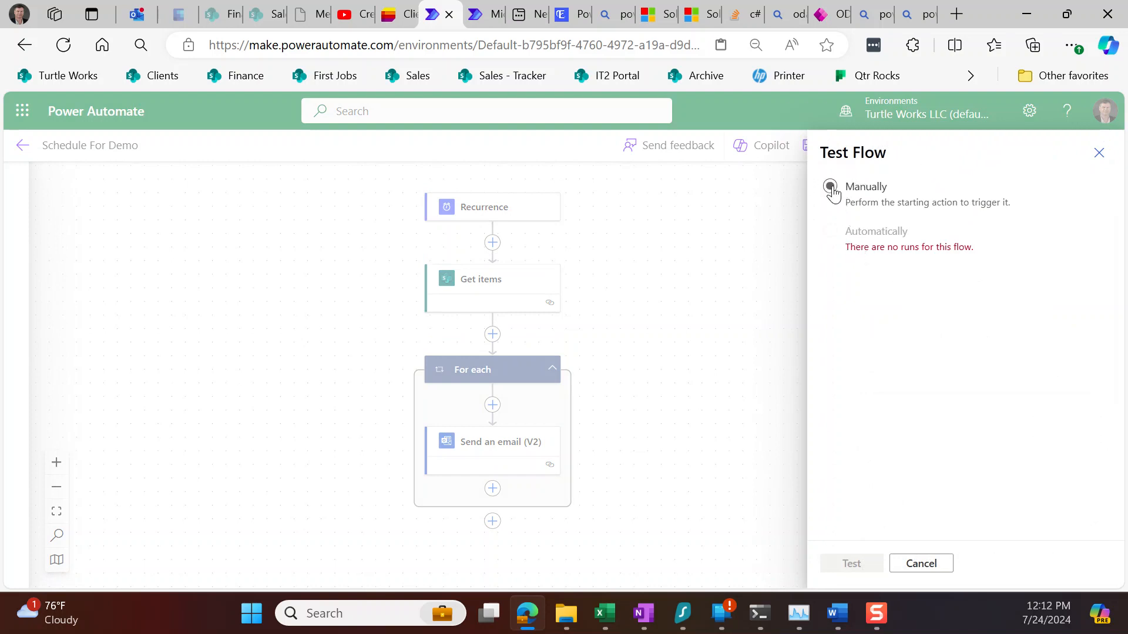
click(830, 187)
click(850, 564)
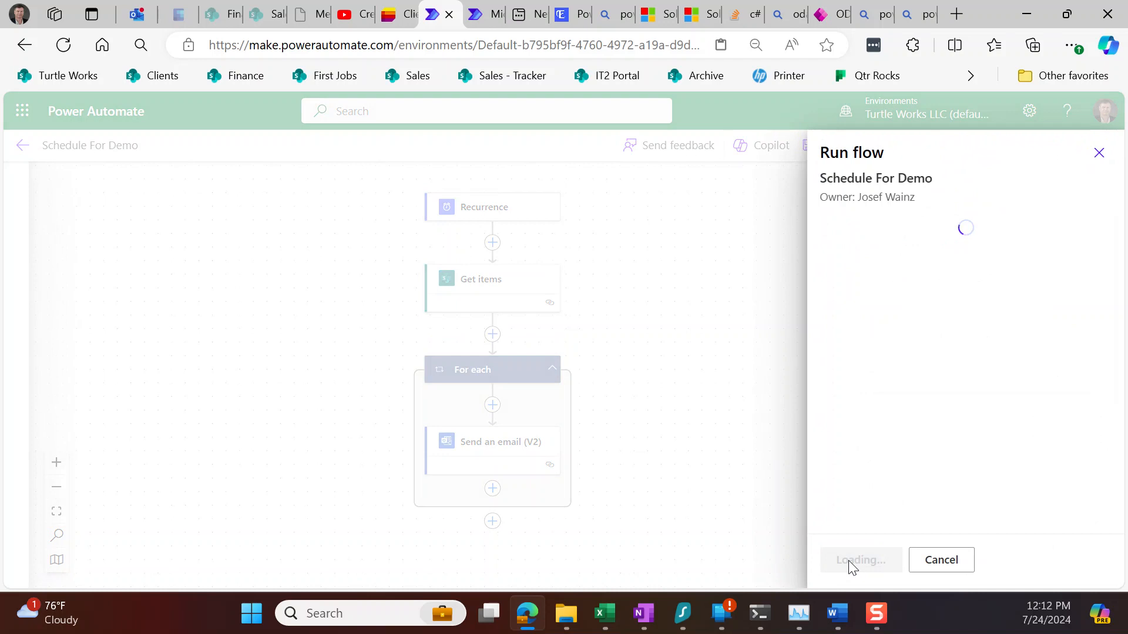
click(850, 565)
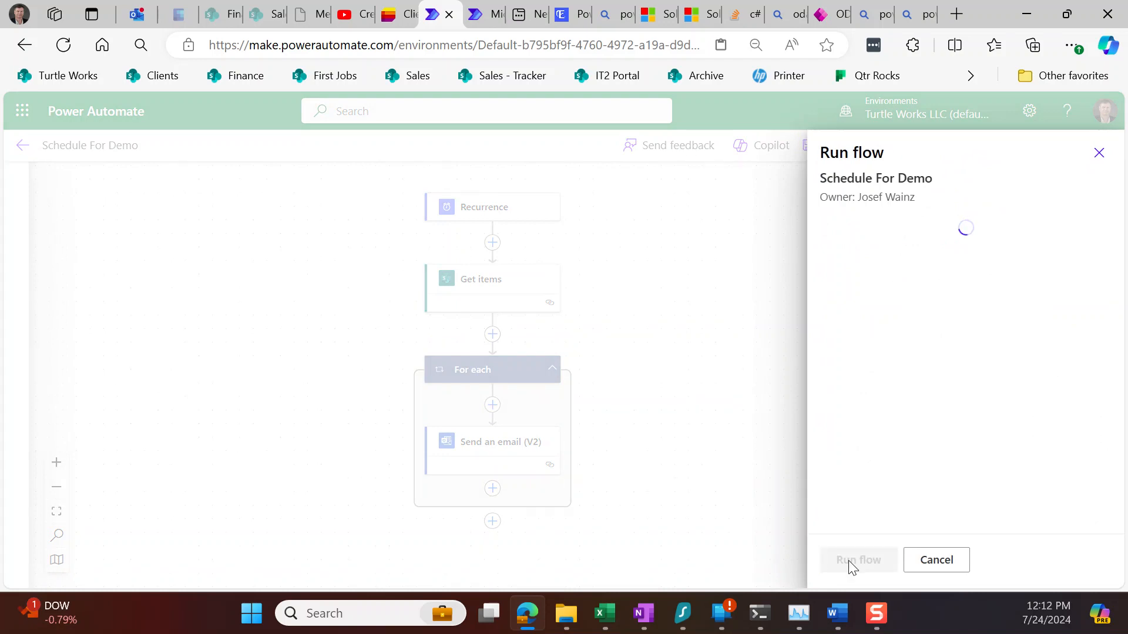
click(850, 563)
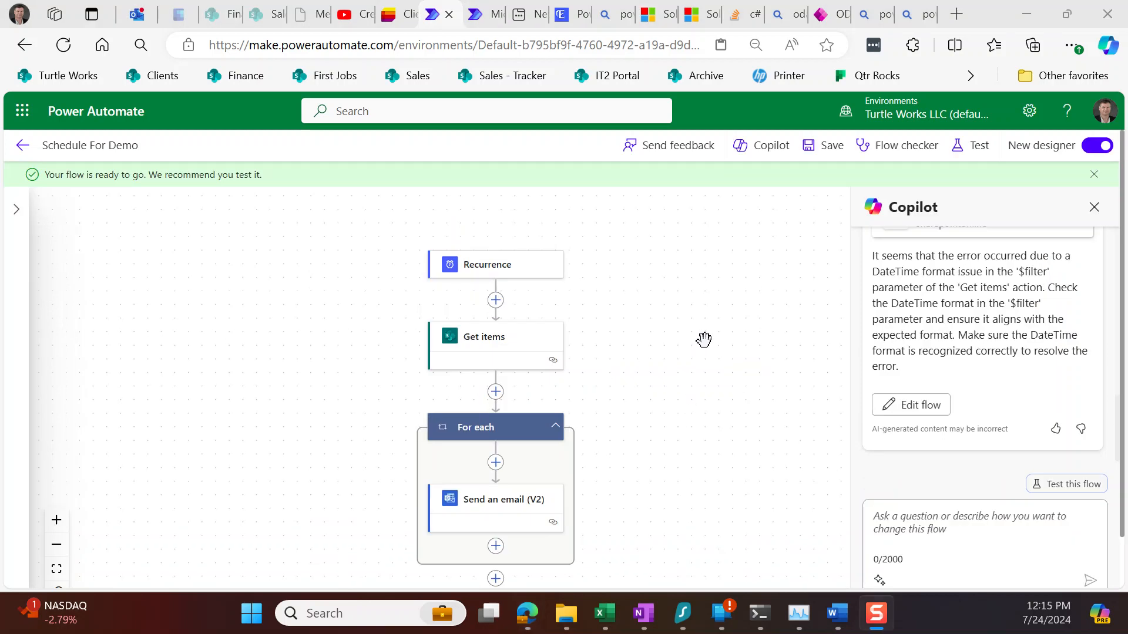
- Reopen the Get items action and delete the typed utcNow text from its Filter Query, keeping "CallBy le '"
click(549, 341)
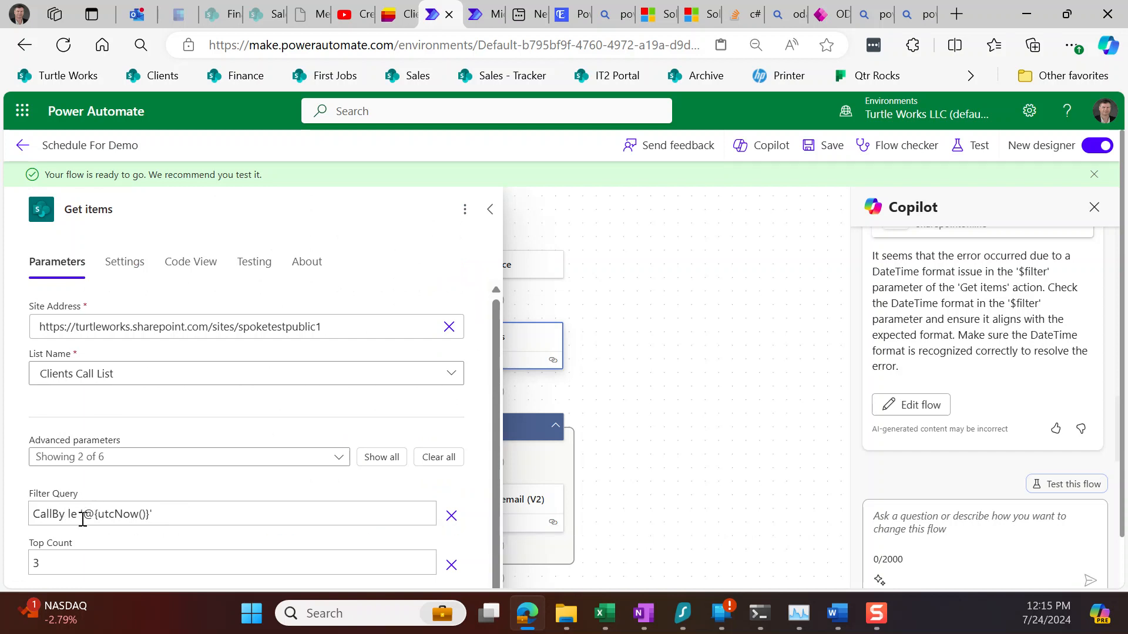
click(176, 517)
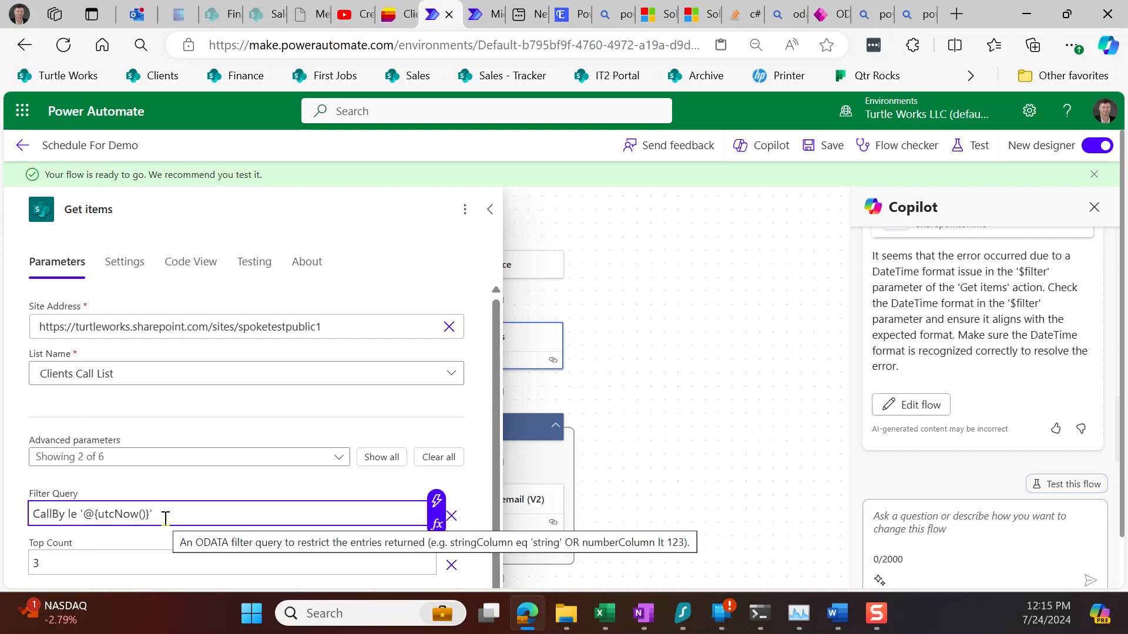
key(BackSpace)
key(BackSpace)
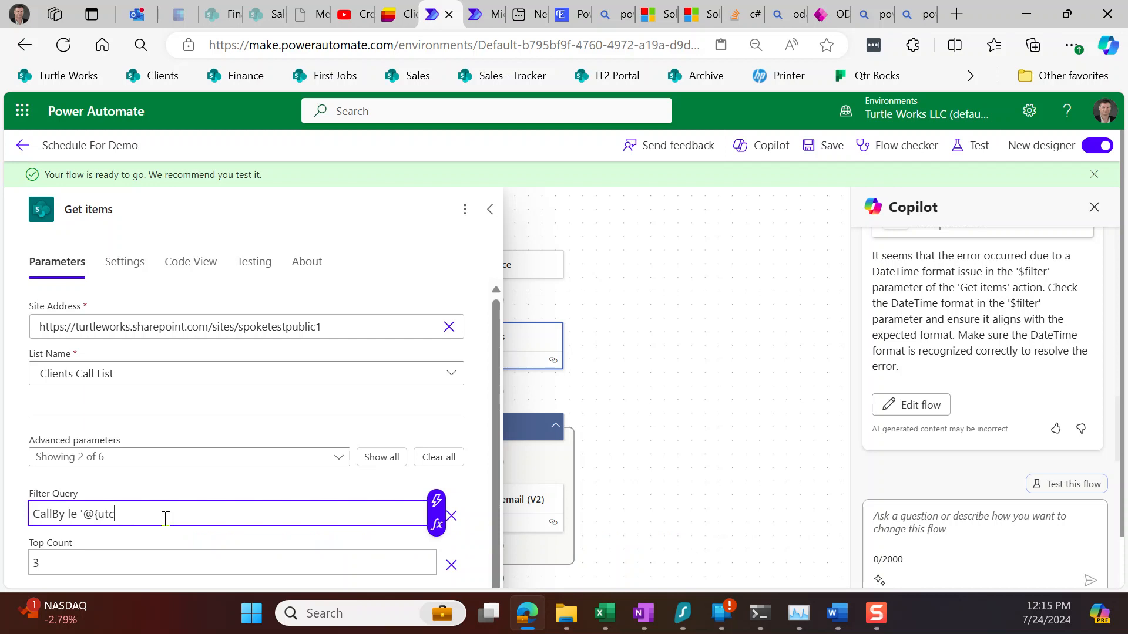
key(BackSpace)
key(BackSpace)
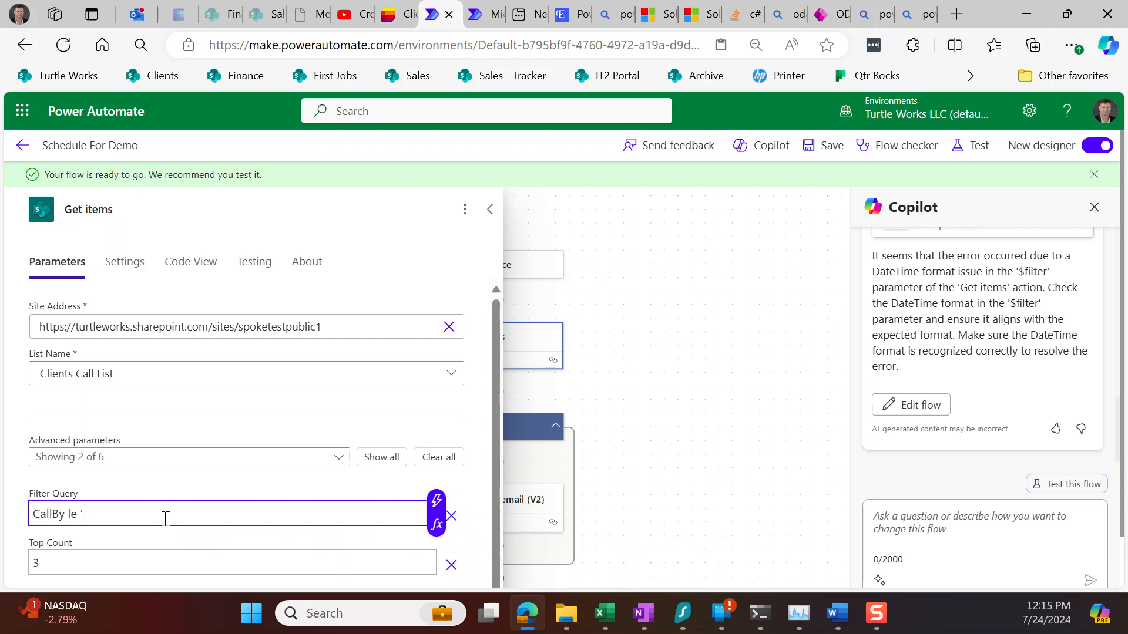
- Insert utcNow() as a function expression in the Filter Query, end it with a single quote and close the Get items settings
click(436, 525)
click(525, 321)
text(utcn)
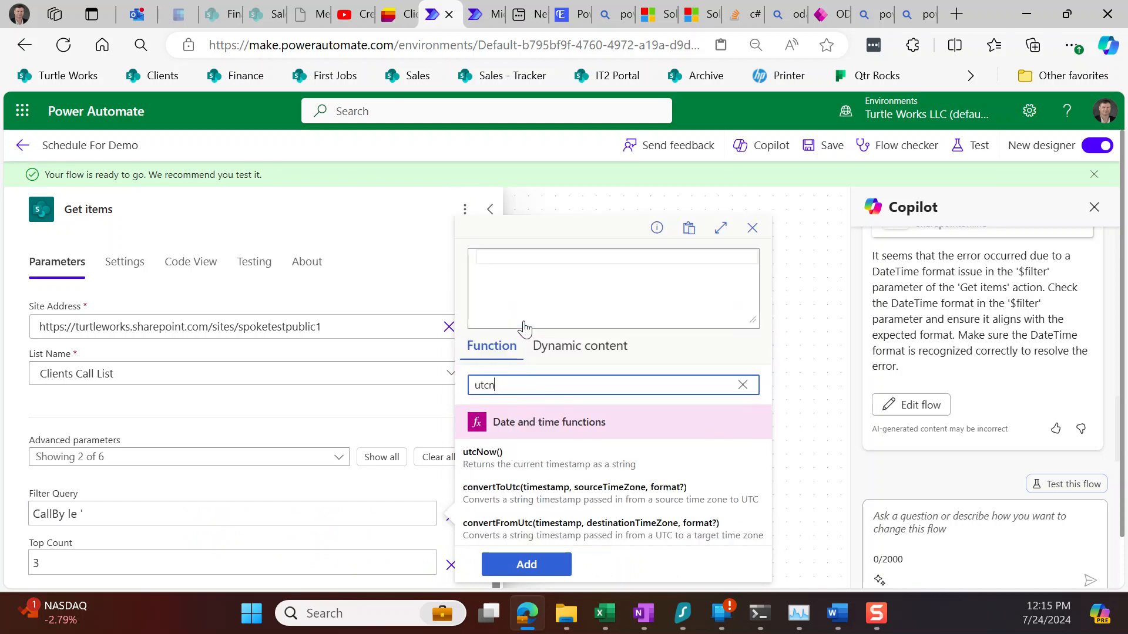
click(516, 455)
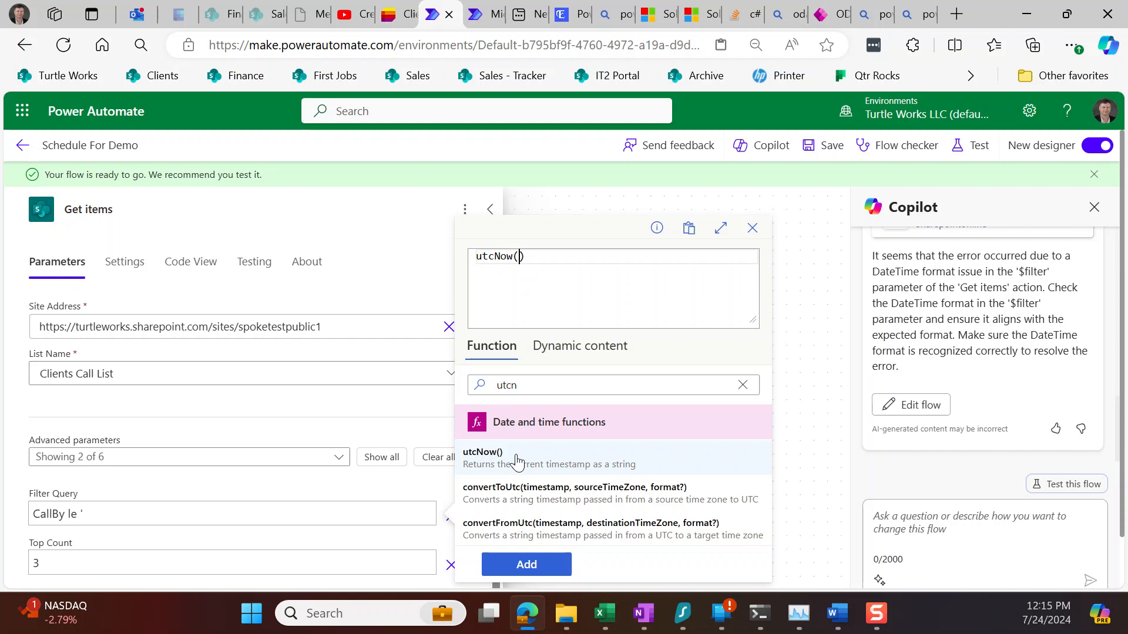
click(528, 561)
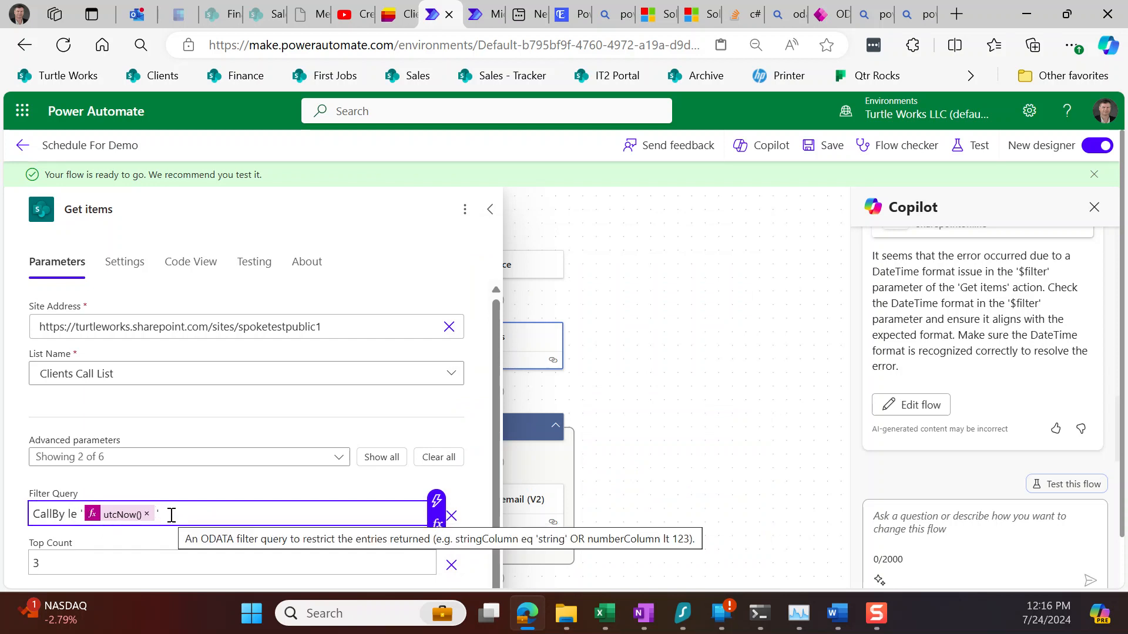
scroll(171, 516, down, 1)
scroll(439, 443, down, 2)
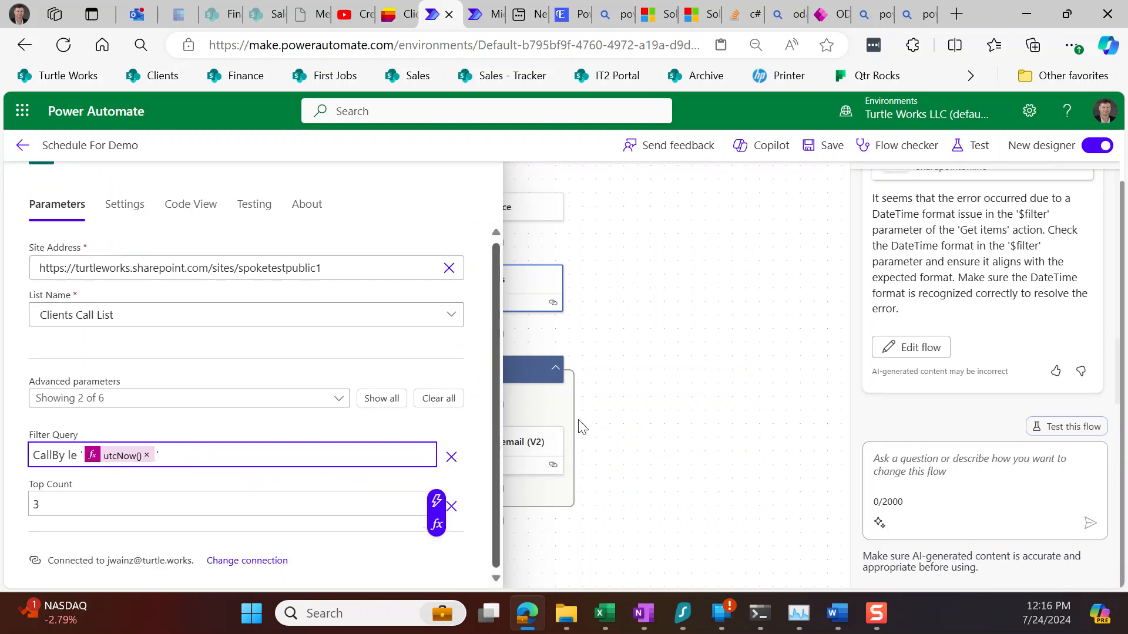
click(697, 381)
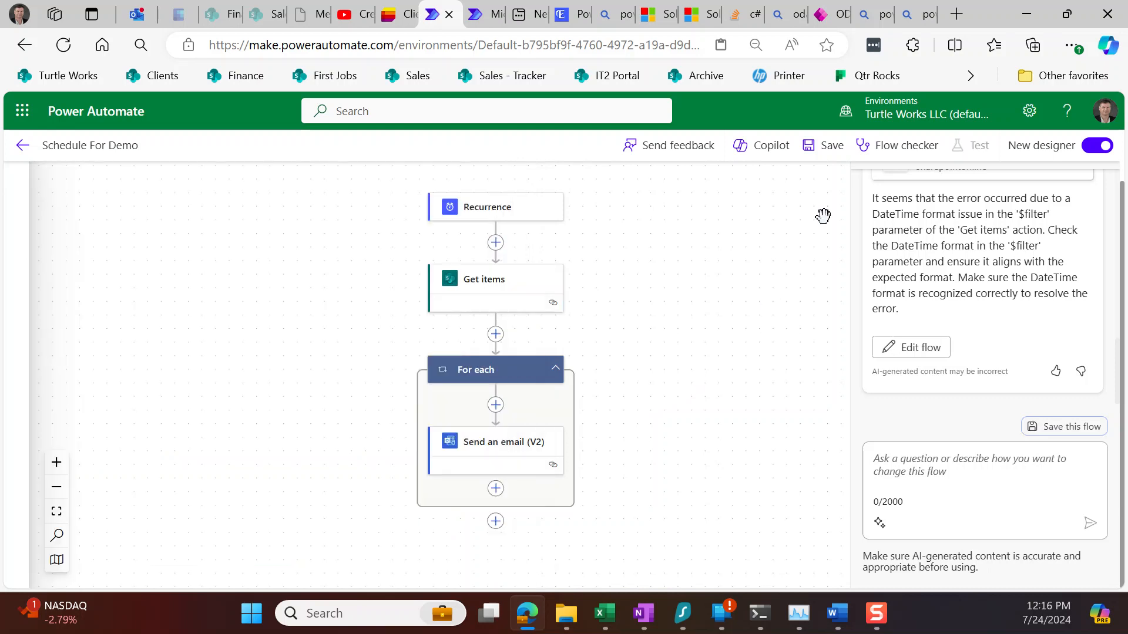
- Save the flow with the corrected filter and run another manual test
click(829, 145)
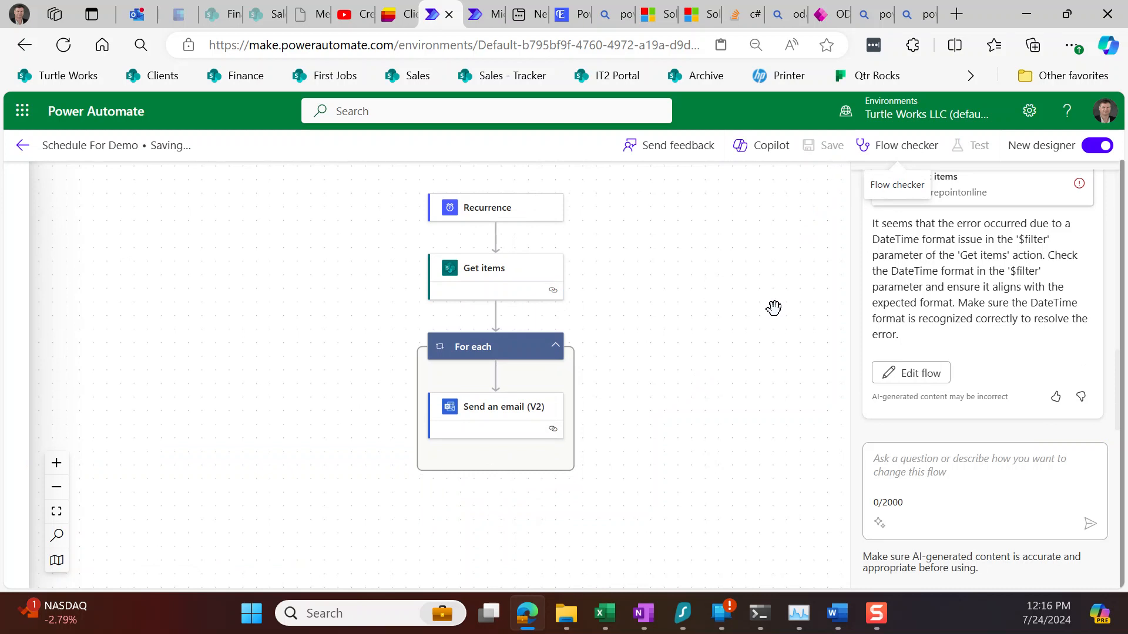
click(972, 145)
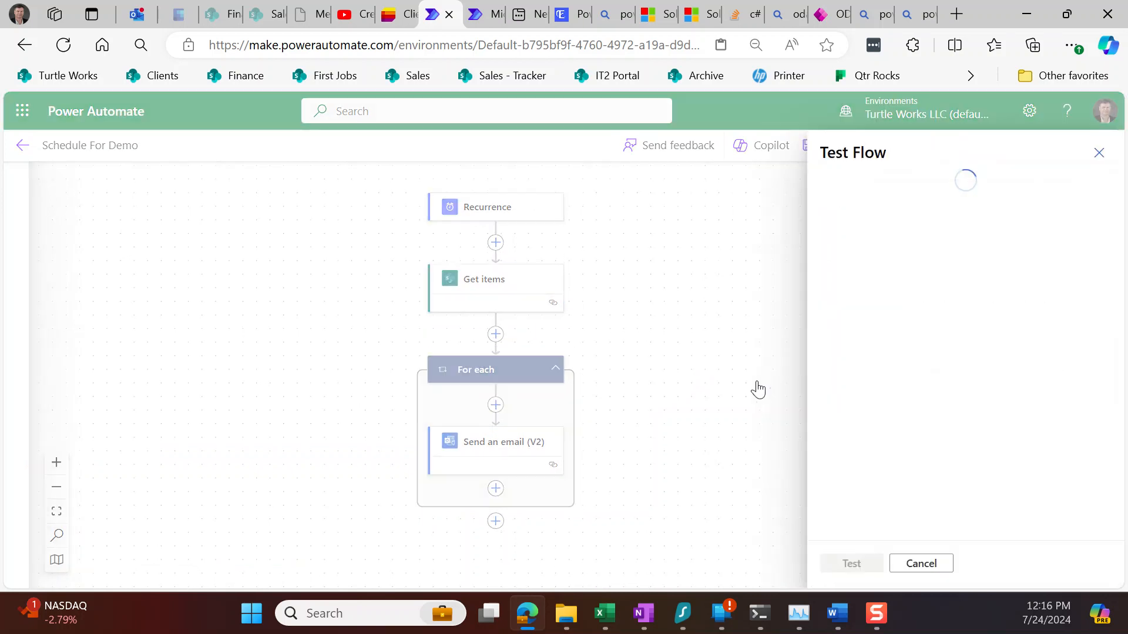
click(846, 185)
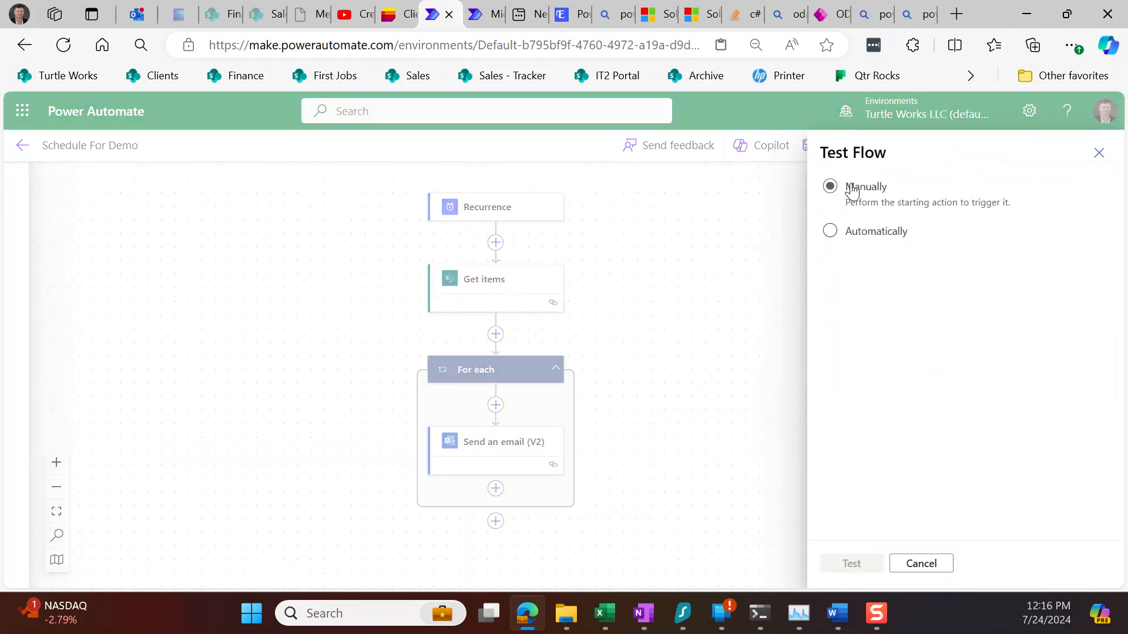
click(858, 562)
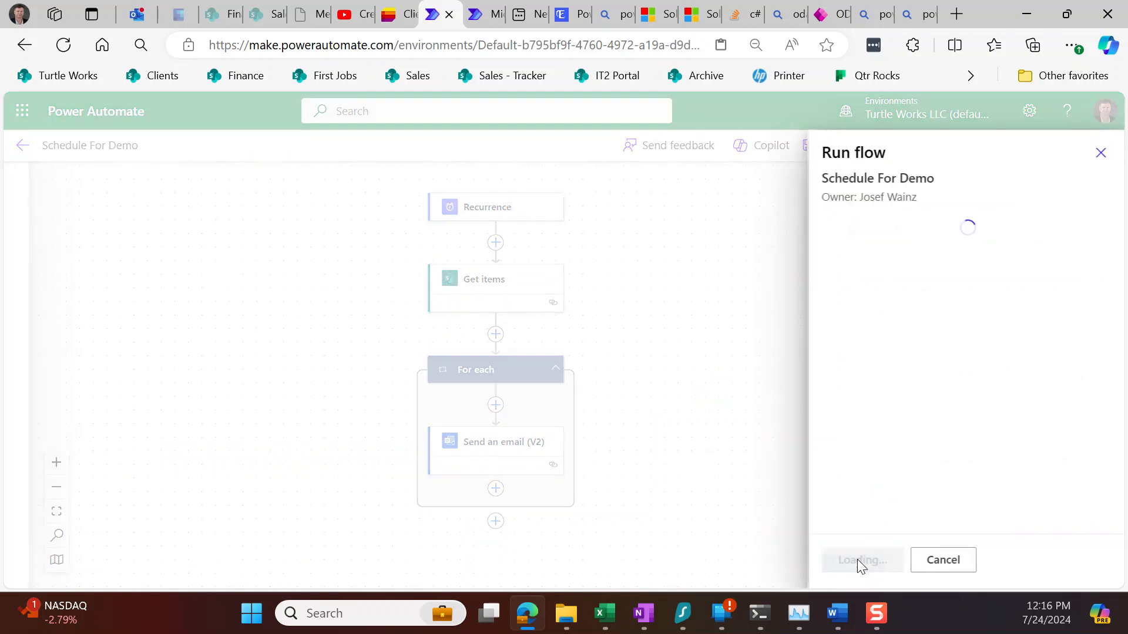
click(857, 560)
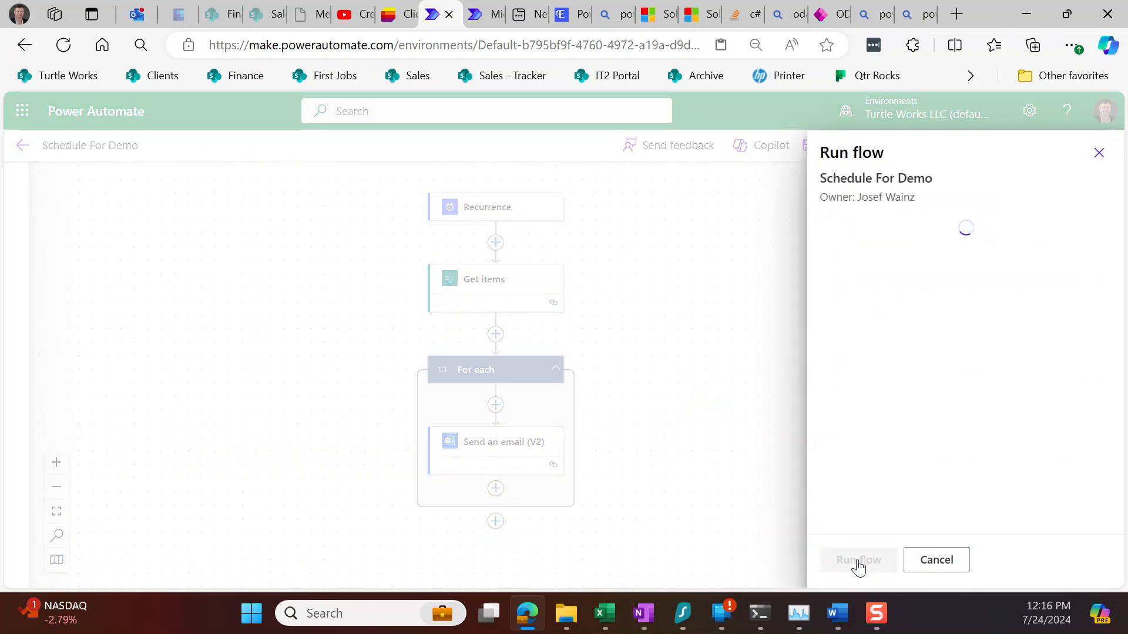
click(857, 561)
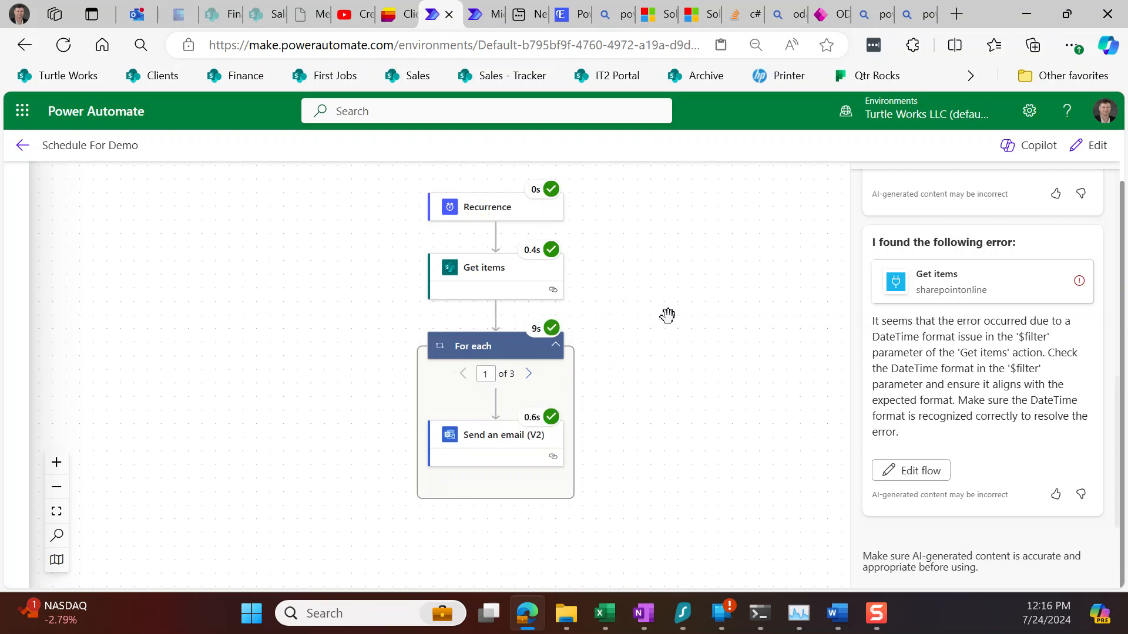
- Switch to the Outlook inbox and open the topmost "Please Call" reminder email to check its content
click(136, 17)
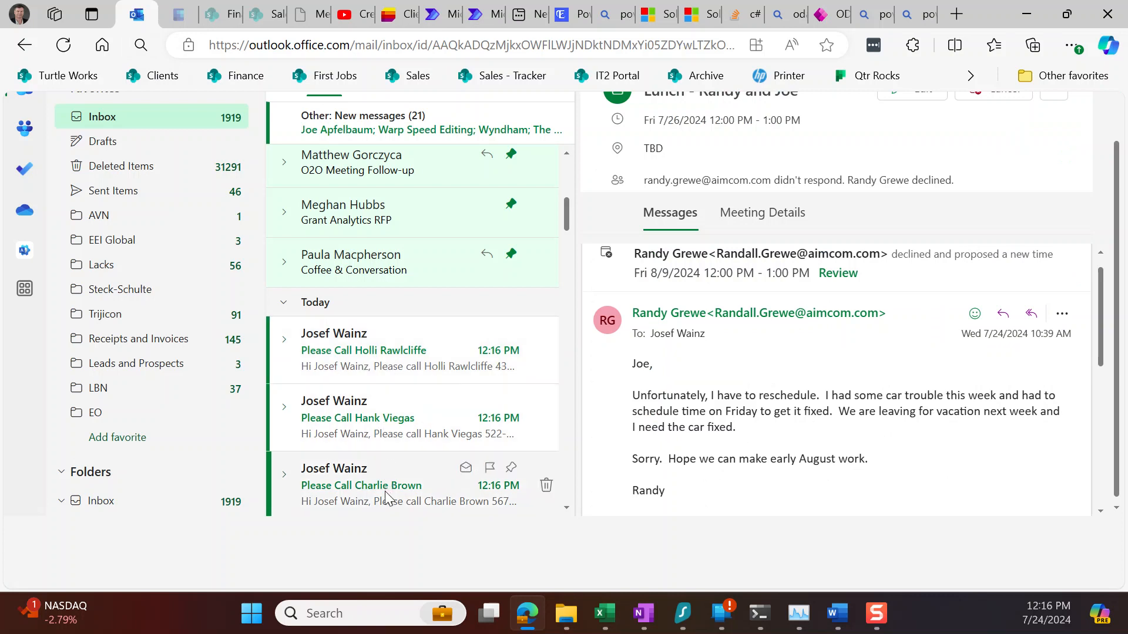
click(385, 360)
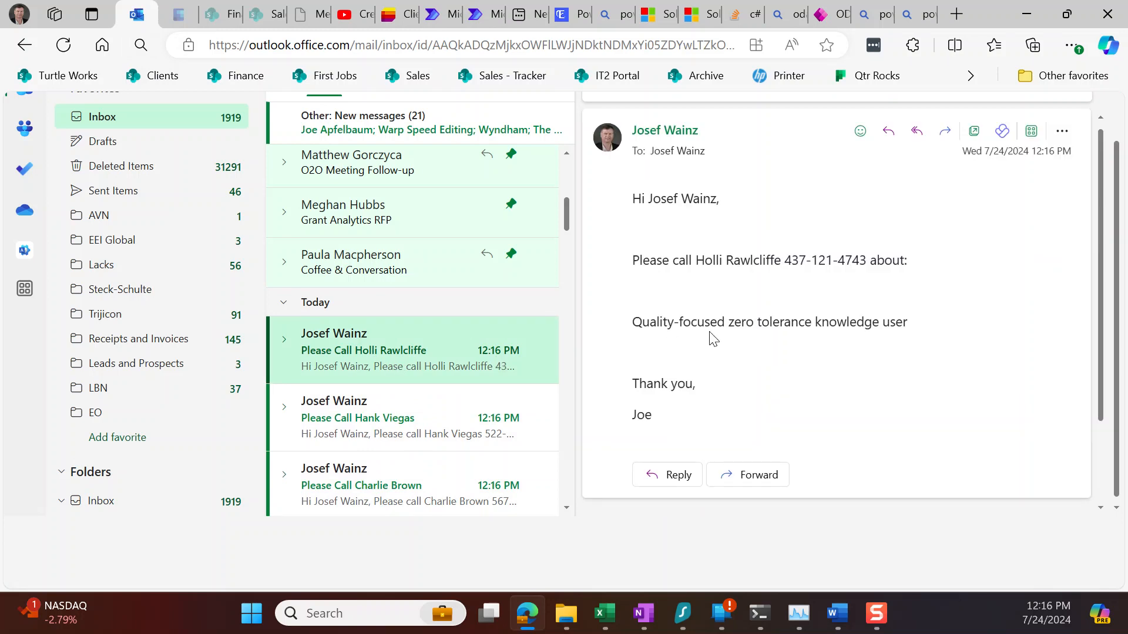